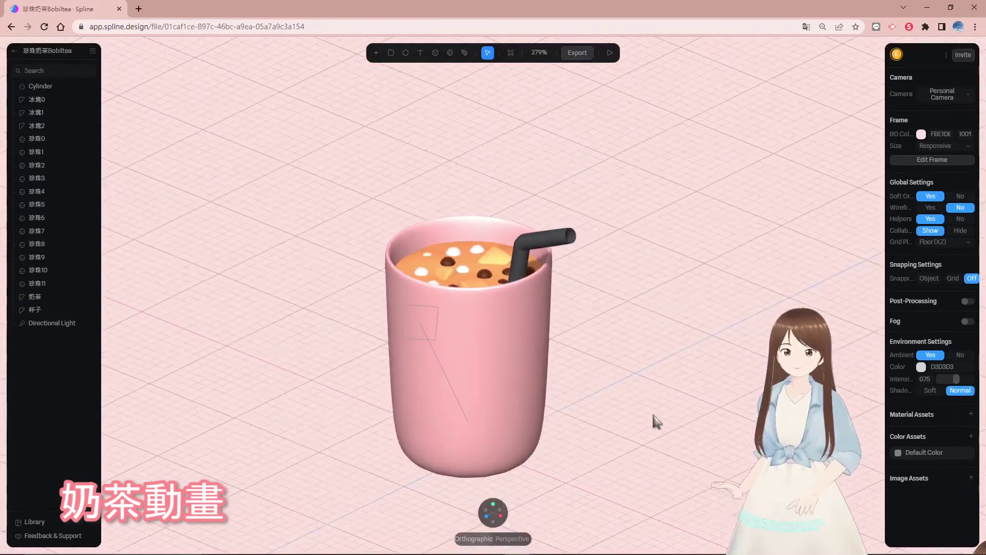
- Add a second state to the milk tea object (奶茶) and set its Y rotation to 360 in that state
{"action": "right_click_drag", "start_coordinate": [690, 452], "coordinate": [683, 411]}
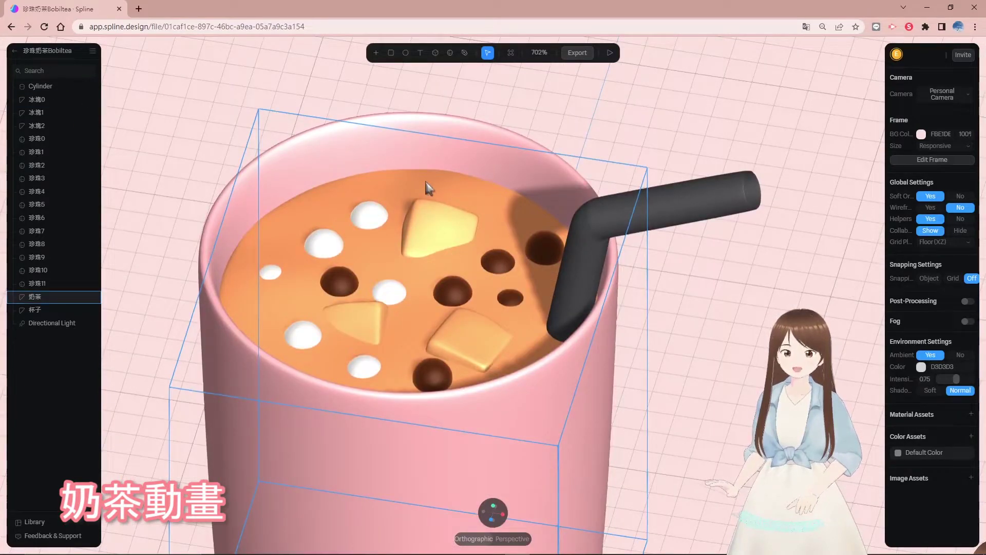
{"action": "left_click", "coordinate": [429, 189]}
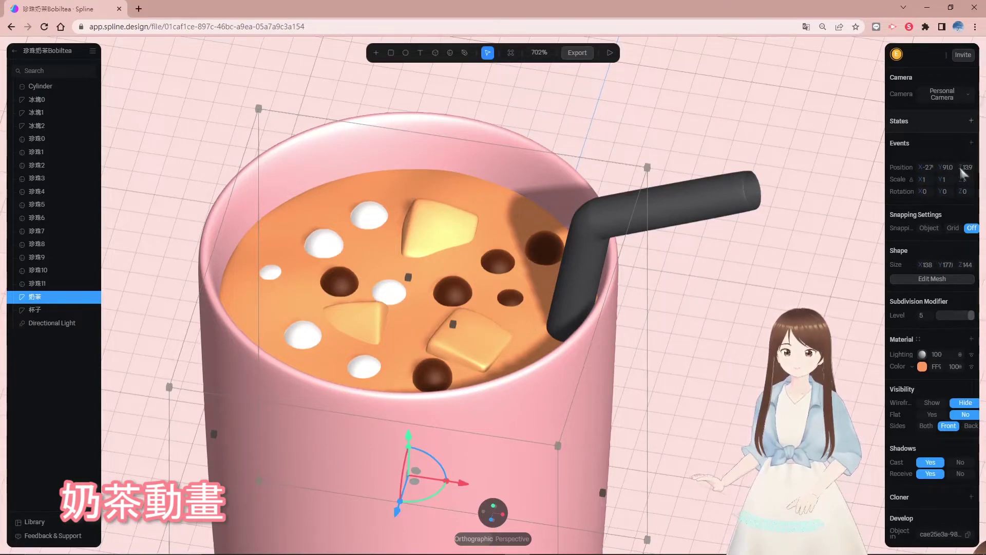
{"action": "left_click", "coordinate": [971, 121]}
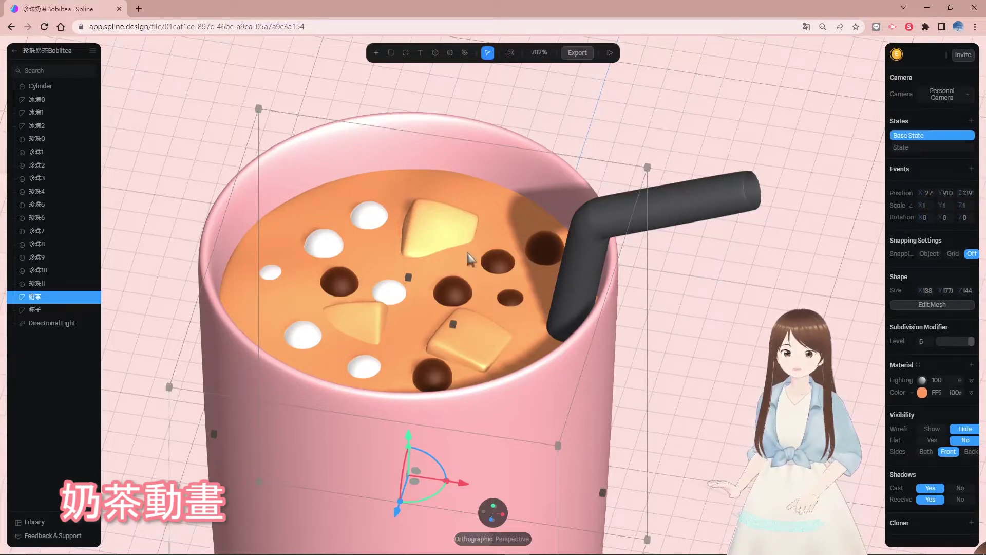
{"action": "left_click", "coordinate": [909, 149]}
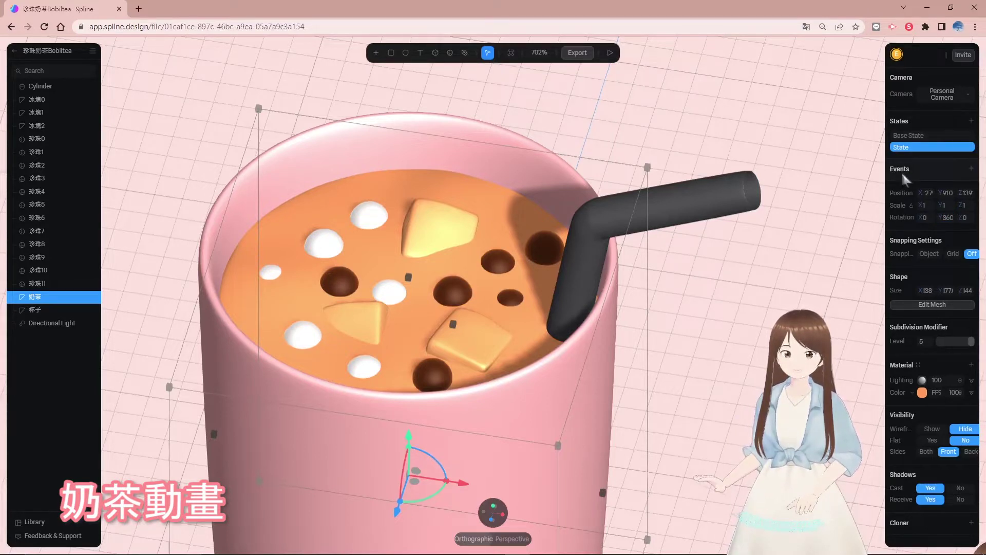
- Add a Start event to 奶茶 that transitions to State, with Cycle and Repeat set to Yes
{"action": "left_click", "coordinate": [972, 169]}
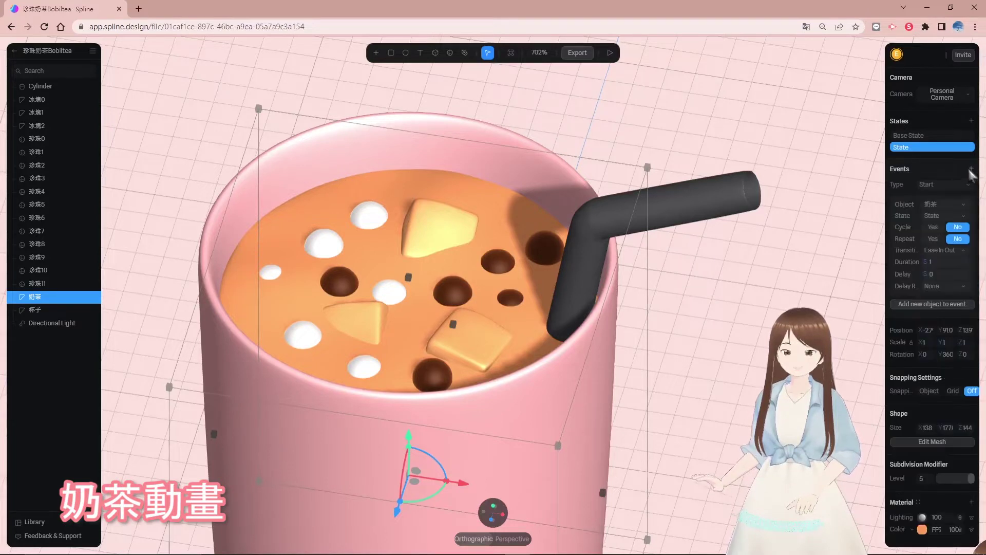
{"action": "left_click", "coordinate": [945, 184]}
{"action": "left_click", "coordinate": [949, 192]}
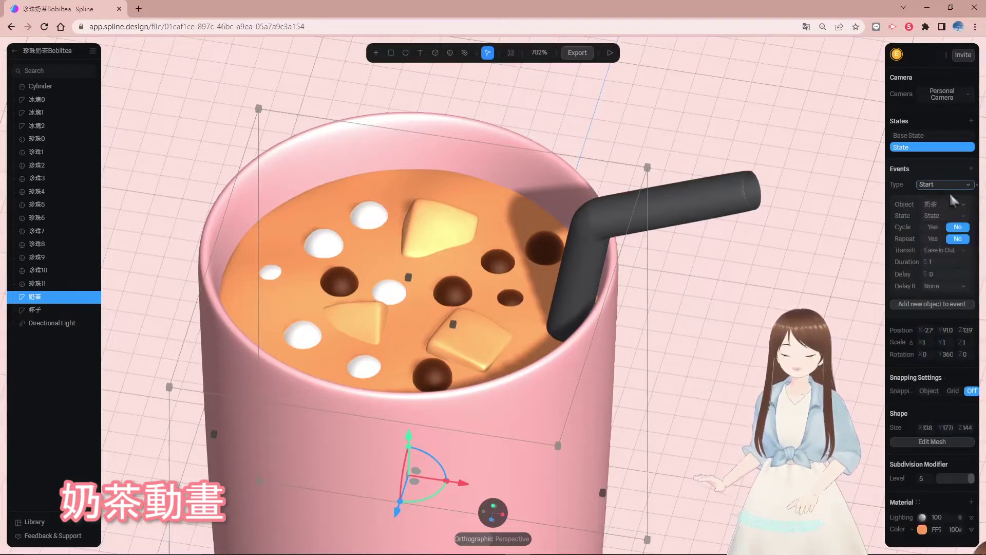
{"action": "left_click", "coordinate": [950, 262]}
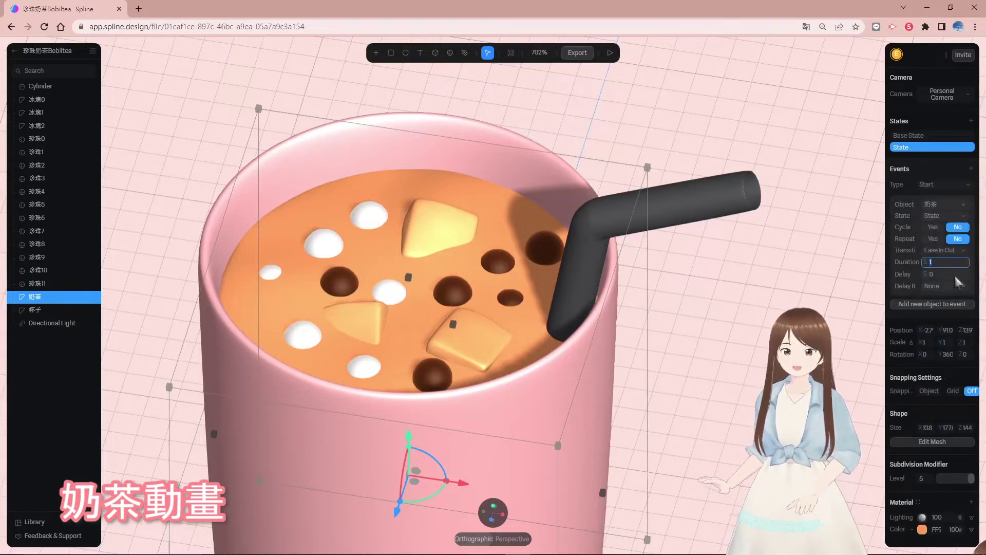
{"action": "left_click", "coordinate": [934, 227]}
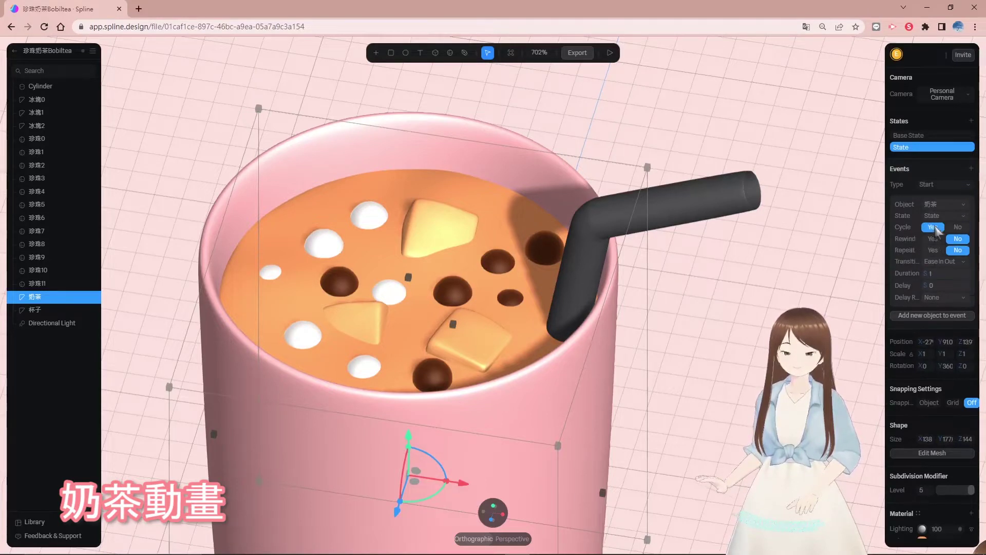
{"action": "left_click", "coordinate": [933, 250]}
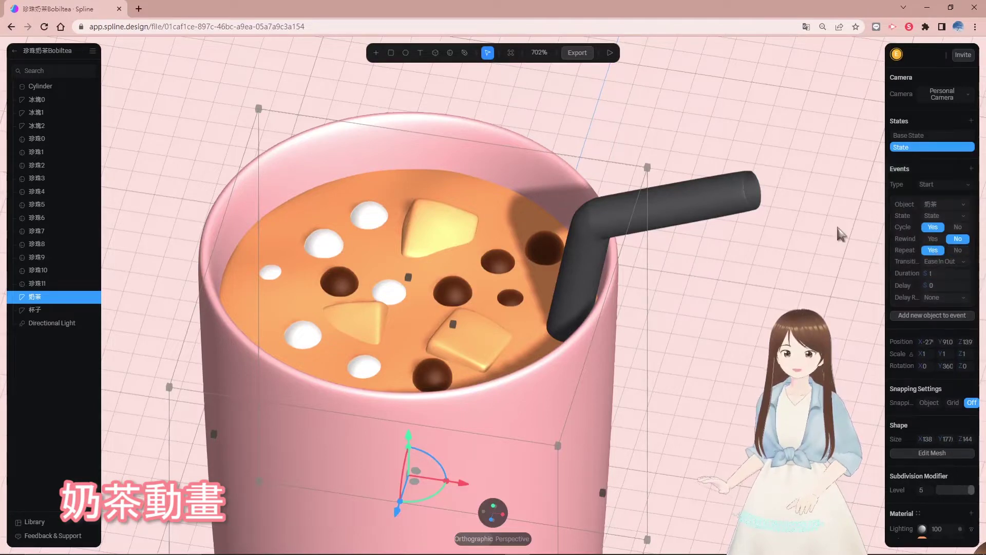
- Deselect the milk tea and preview its animation in play mode, then return to the editor
{"action": "left_click", "coordinate": [701, 95]}
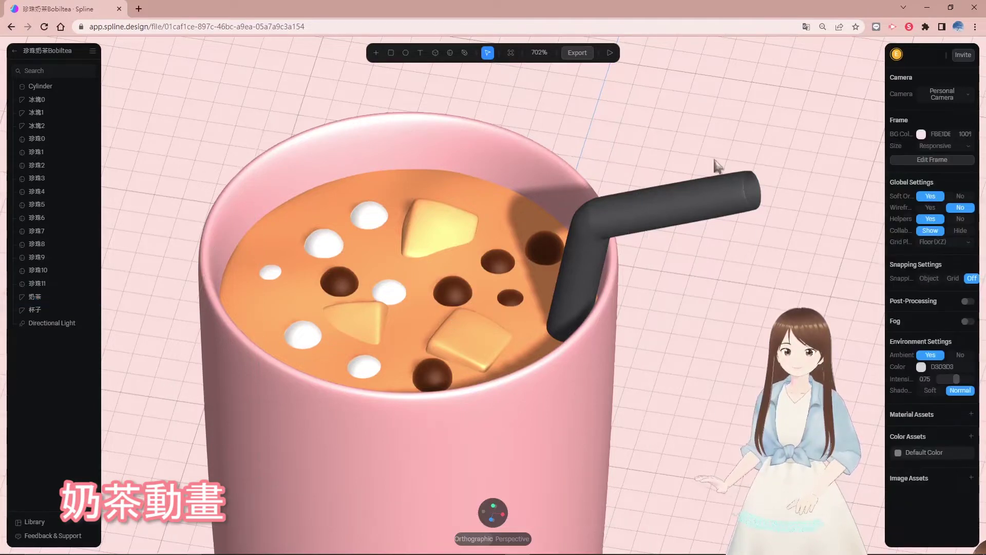
{"action": "left_click", "coordinate": [609, 53]}
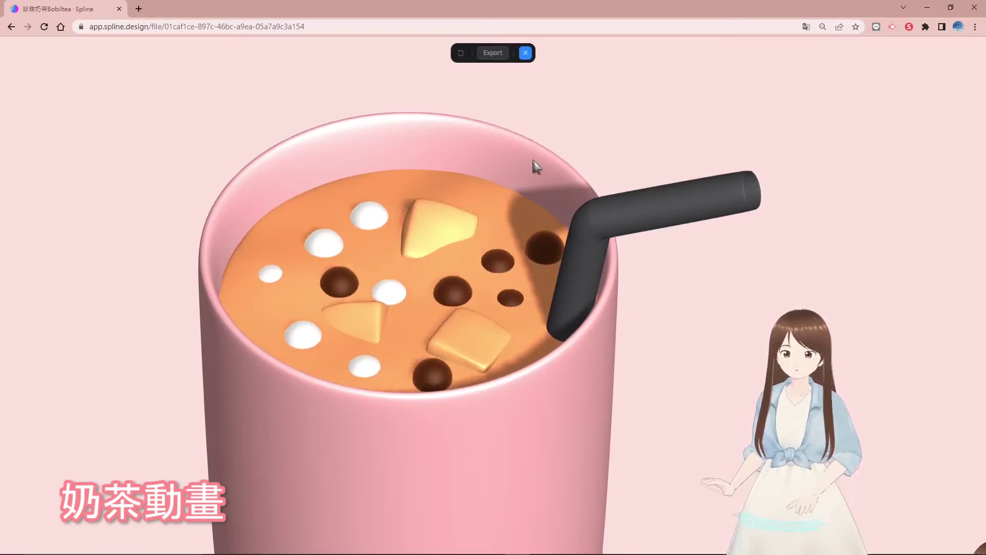
{"action": "key", "text": "Escape"}
{"action": "key", "text": "Escape"}
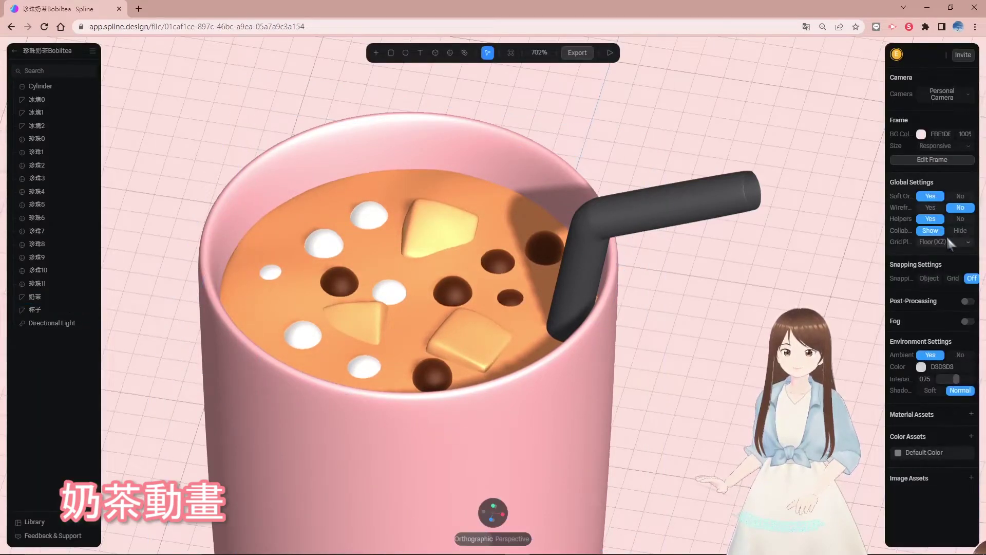
- Set the duration of the 奶茶 Start event to 20 seconds
{"action": "left_click", "coordinate": [517, 215]}
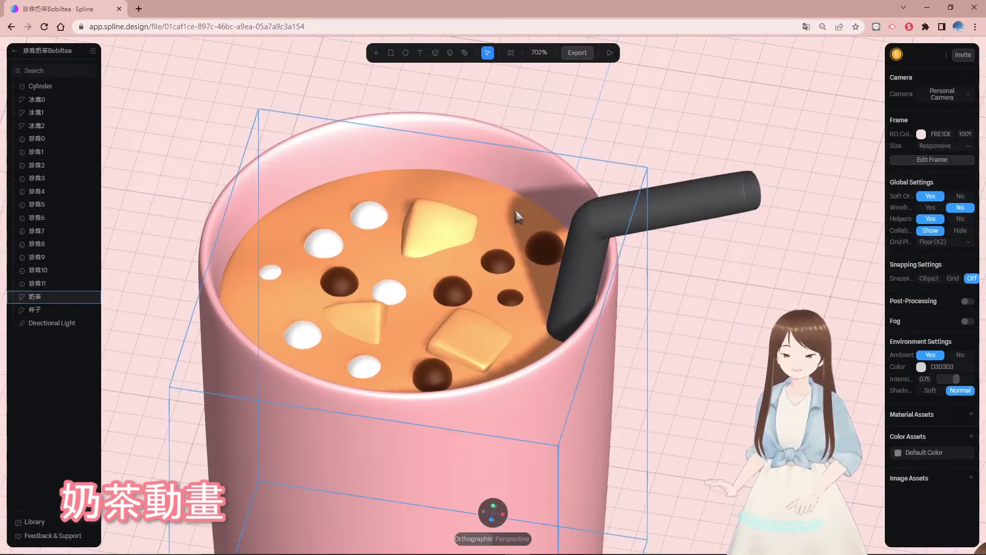
{"action": "left_click", "coordinate": [942, 273]}
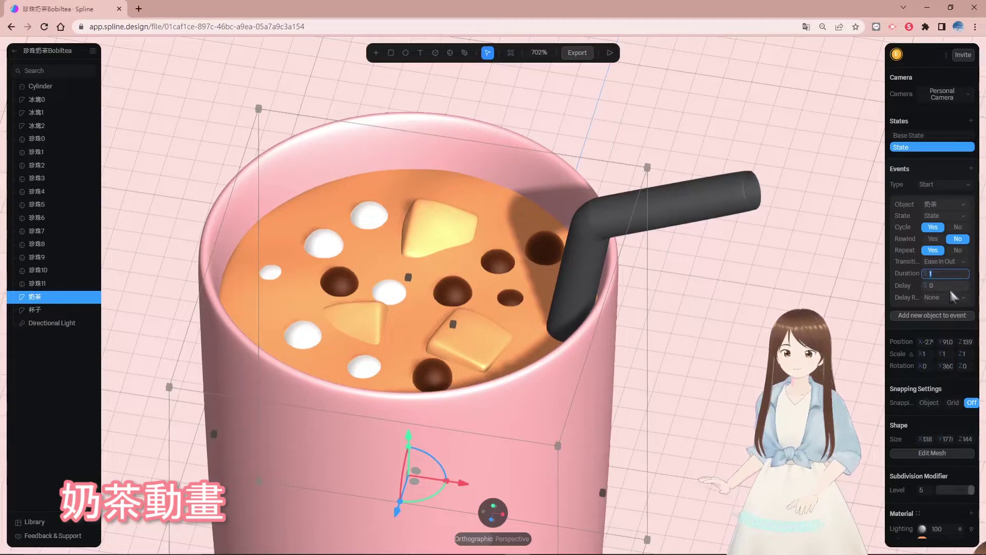
{"action": "type", "text": "20"}
{"action": "key", "text": "Return"}
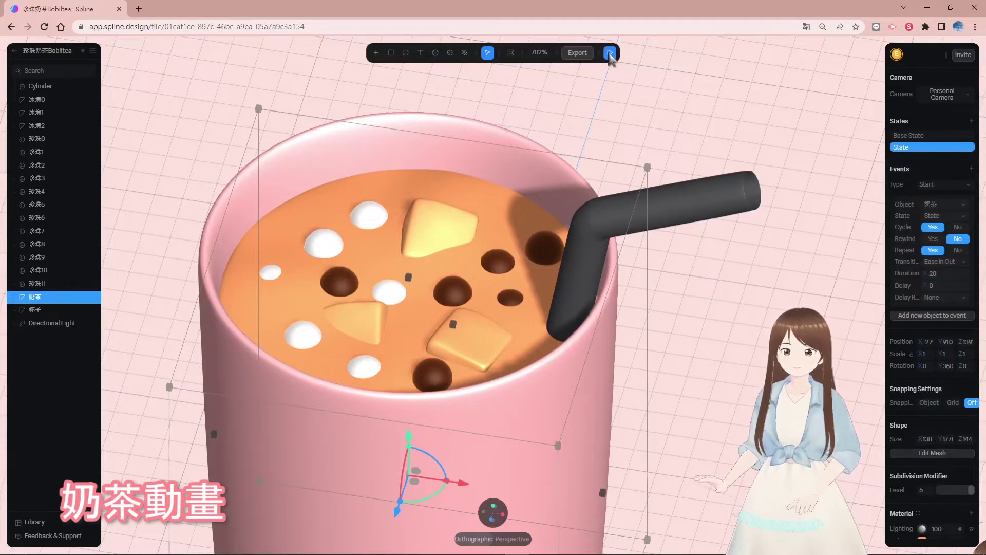
- Preview the slower milk tea rotation and switch 奶茶 back to its Base State
{"action": "left_click", "coordinate": [610, 53]}
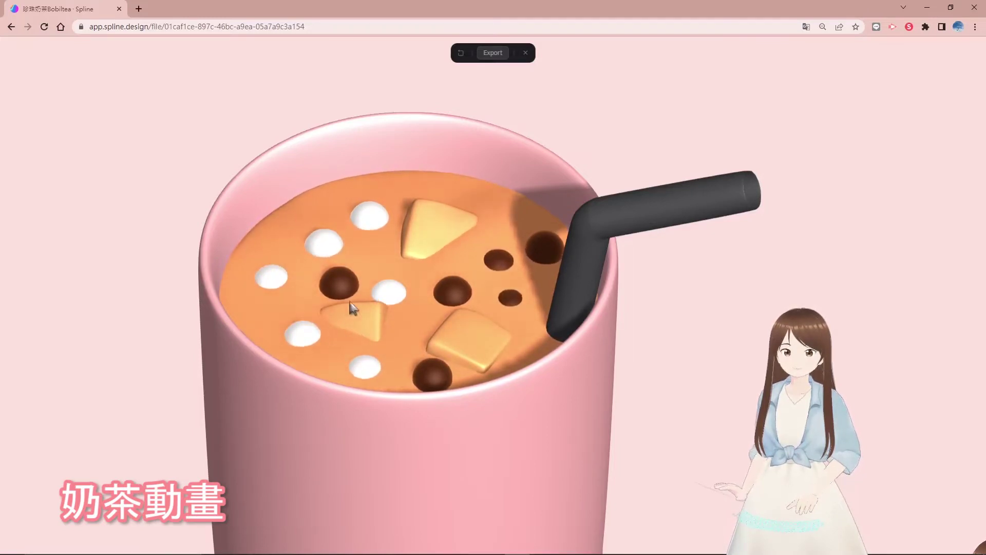
{"action": "key", "text": "Escape"}
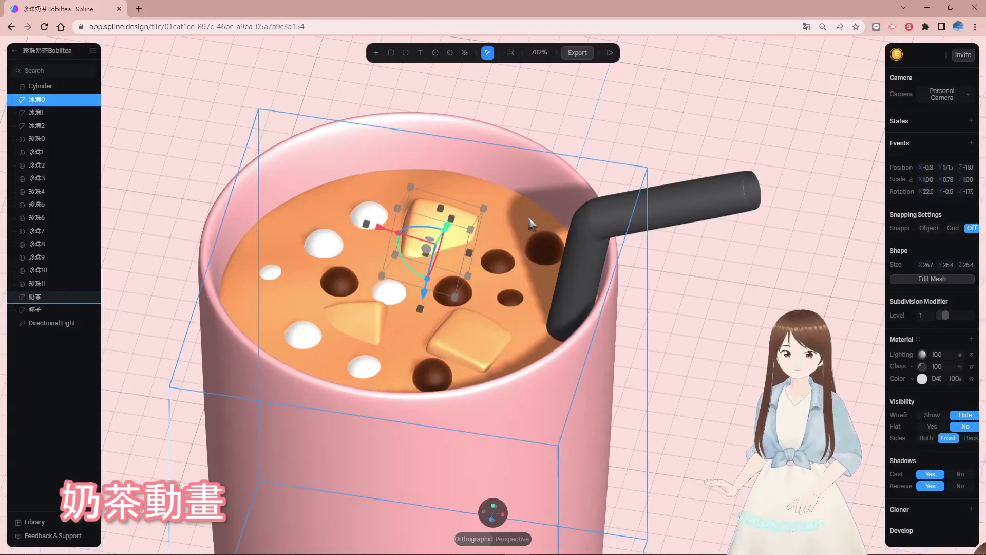
{"action": "left_click", "coordinate": [343, 201]}
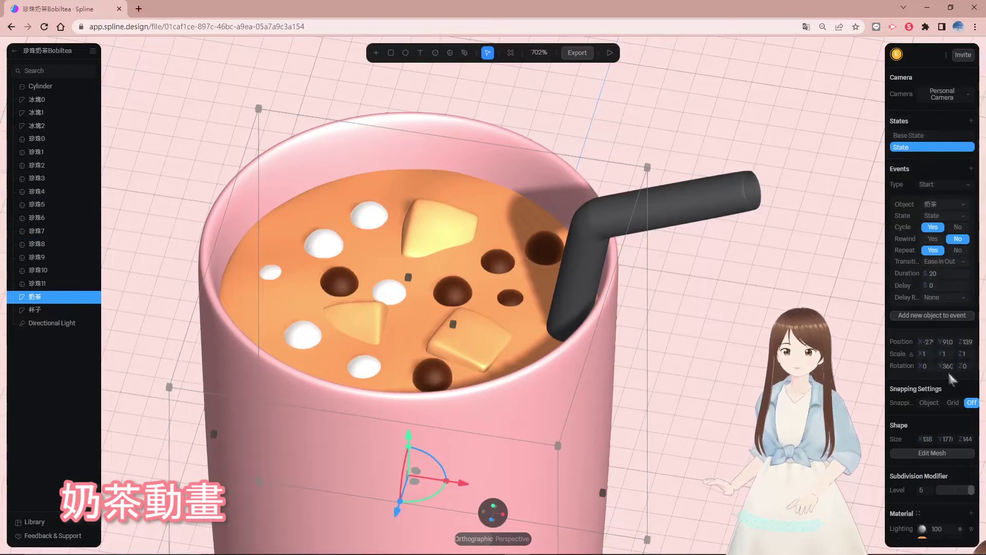
{"action": "left_click", "coordinate": [911, 136]}
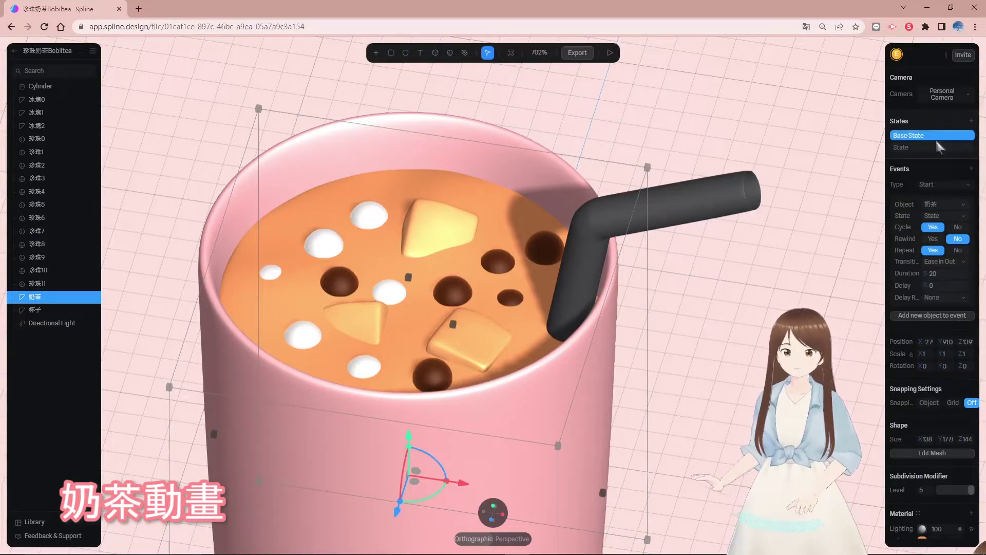
- Add a second state and a Start event to the ice cube 冰塊0
{"action": "left_click", "coordinate": [46, 101]}
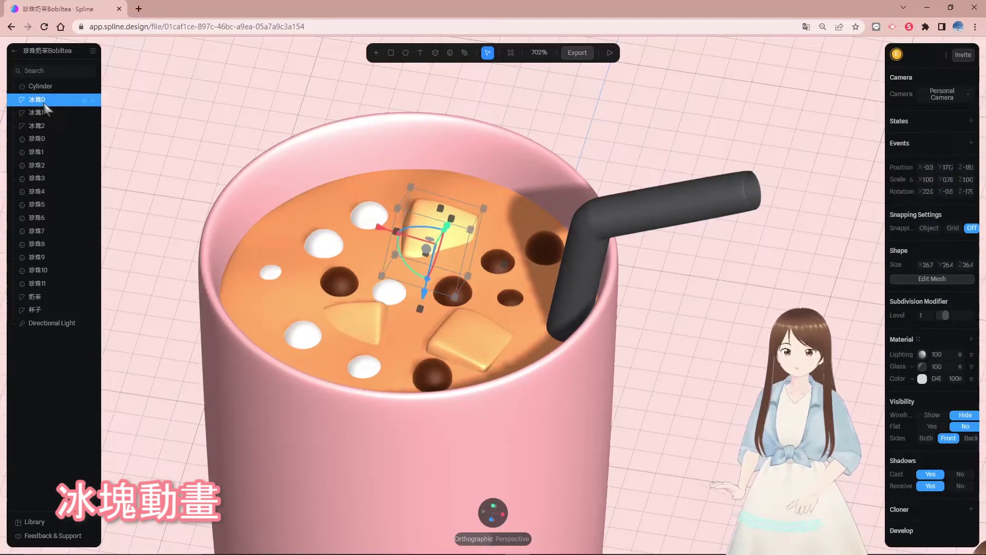
{"action": "left_click", "coordinate": [971, 121]}
{"action": "left_click", "coordinate": [971, 169]}
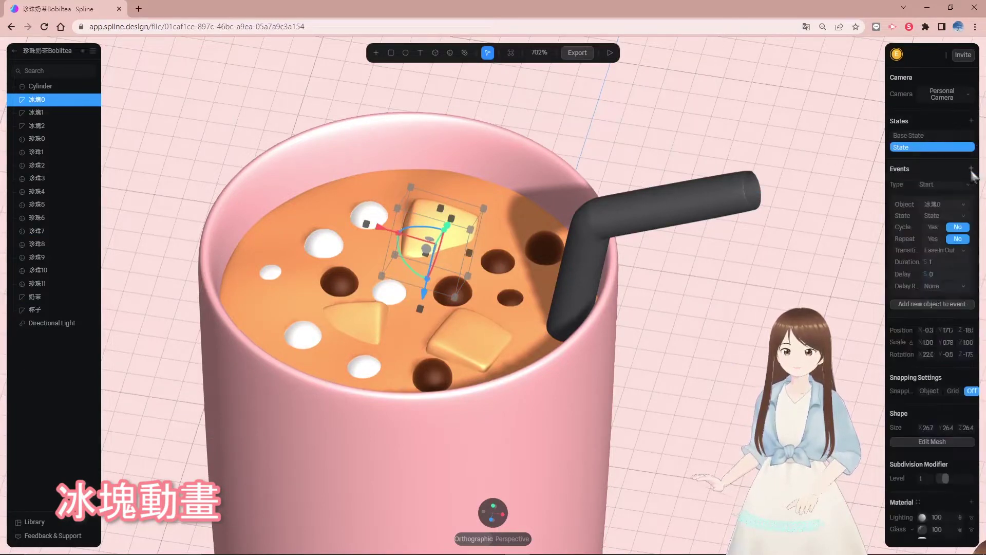
- Set the X rotation of 冰塊0 to 360 in its second state and preview the animation
{"action": "left_click", "coordinate": [912, 138]}
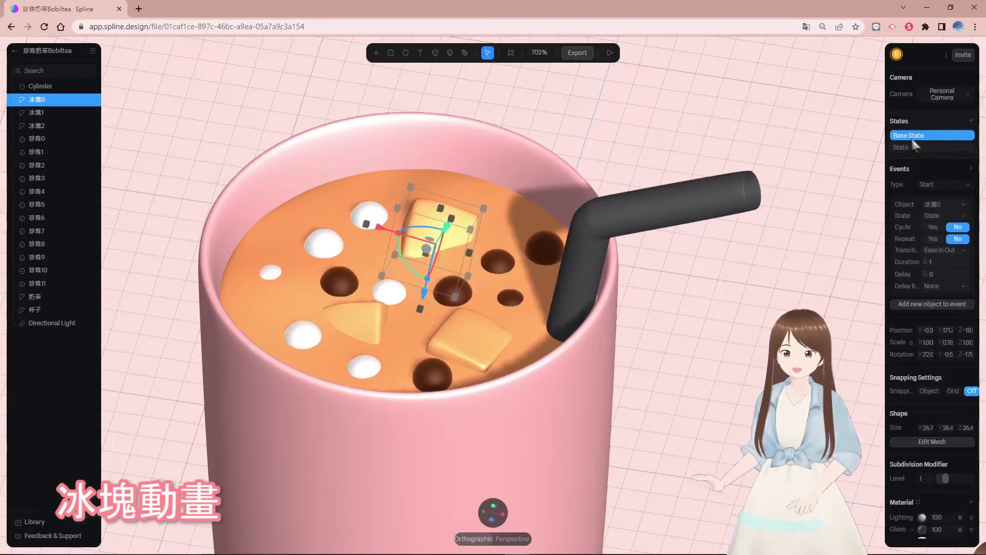
{"action": "left_click", "coordinate": [910, 147]}
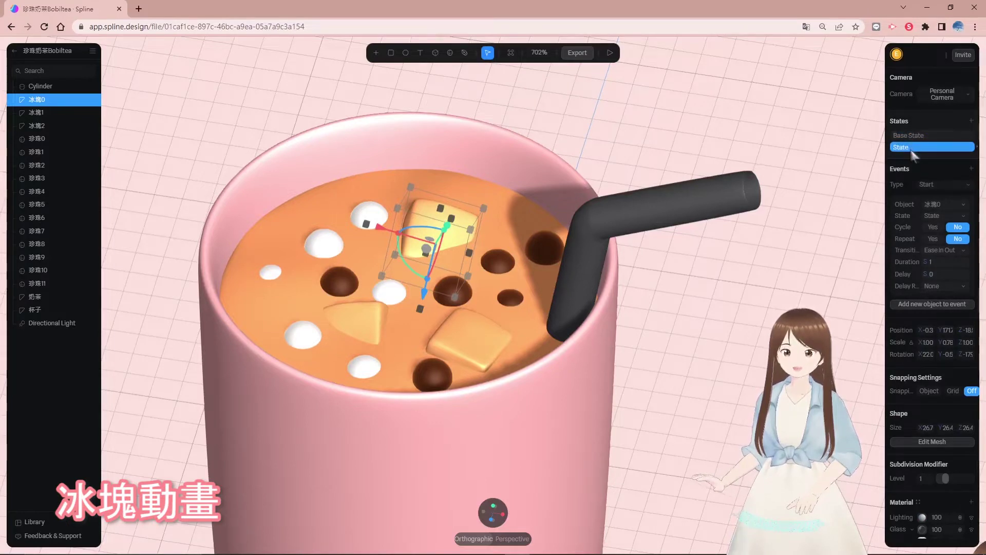
{"action": "left_click", "coordinate": [928, 355]}
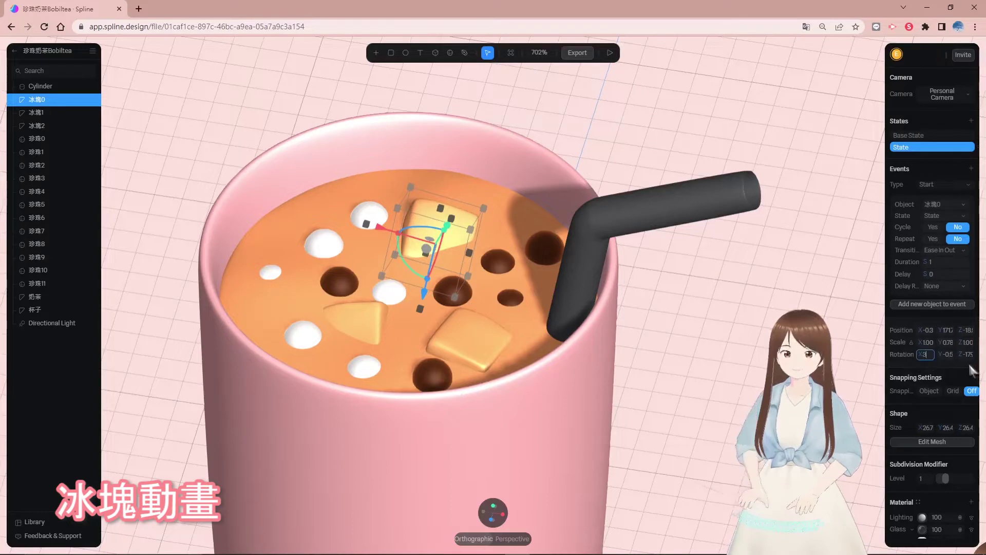
{"action": "key", "text": "Return"}
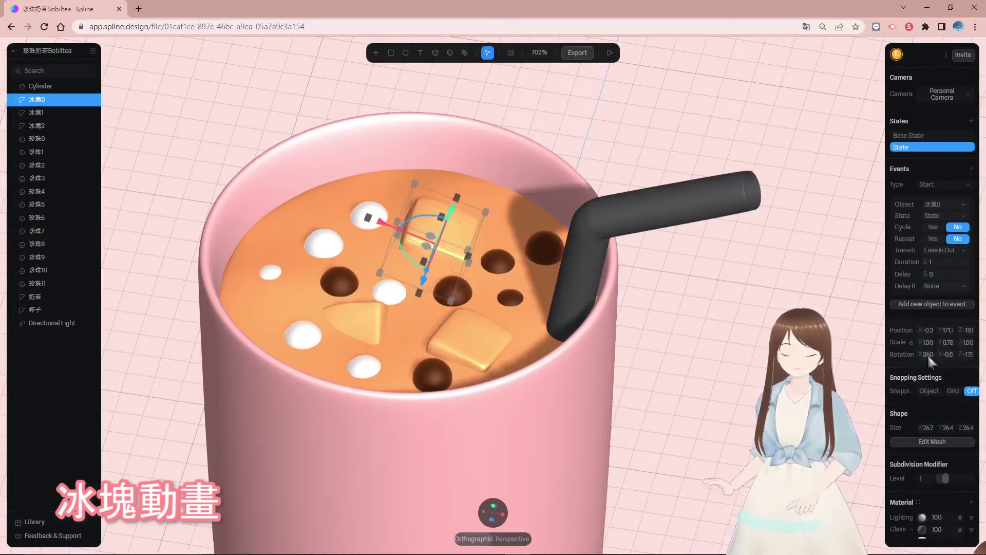
{"action": "left_click", "coordinate": [610, 53]}
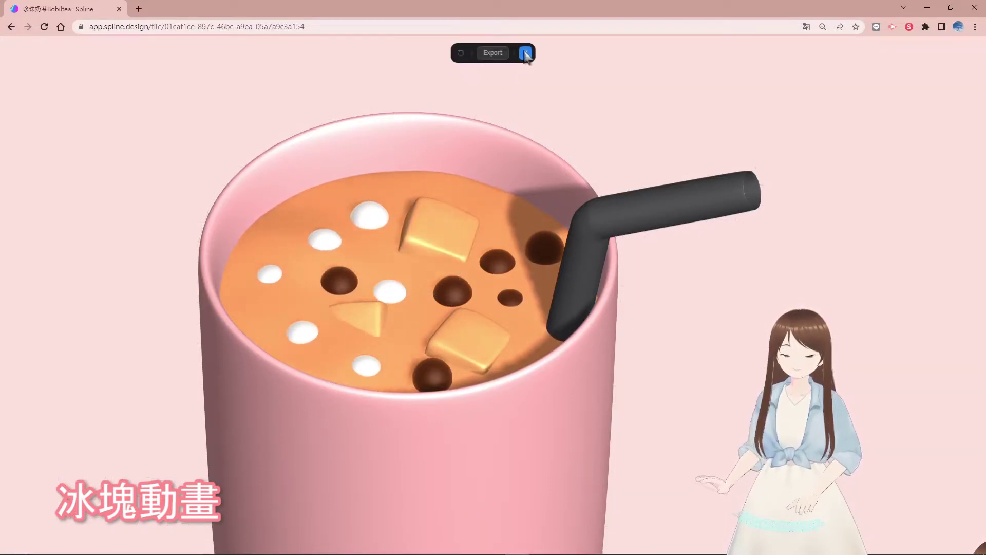
{"action": "key", "text": "Escape"}
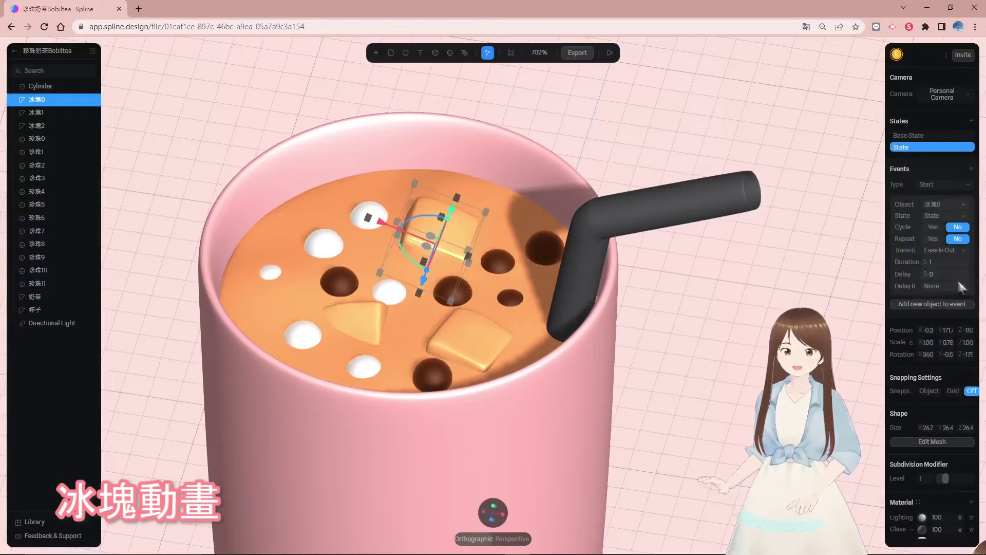
- Turn on Cycle and Repeat for the 冰塊0 Start event and preview the looping animation
{"action": "left_click", "coordinate": [933, 227]}
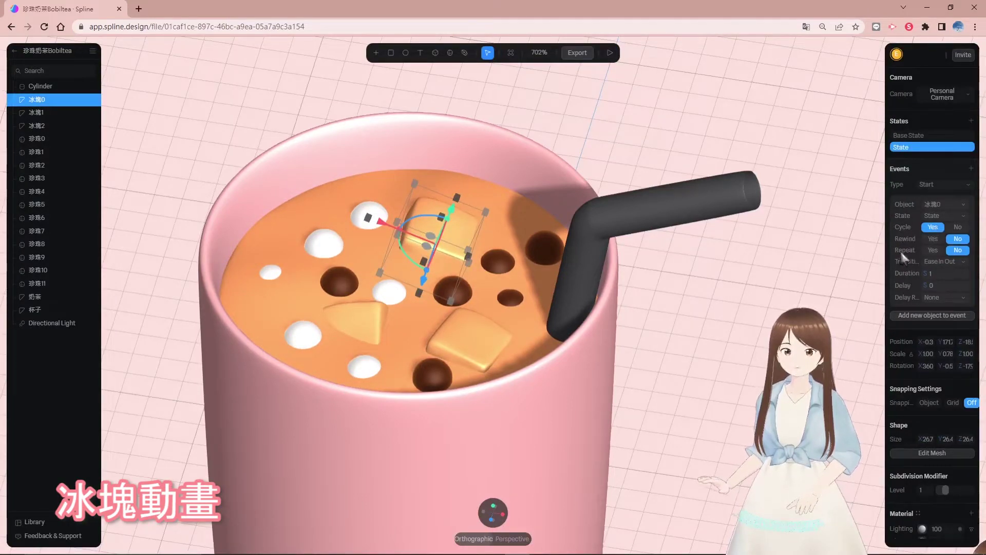
{"action": "left_click", "coordinate": [932, 251]}
{"action": "left_click", "coordinate": [609, 52]}
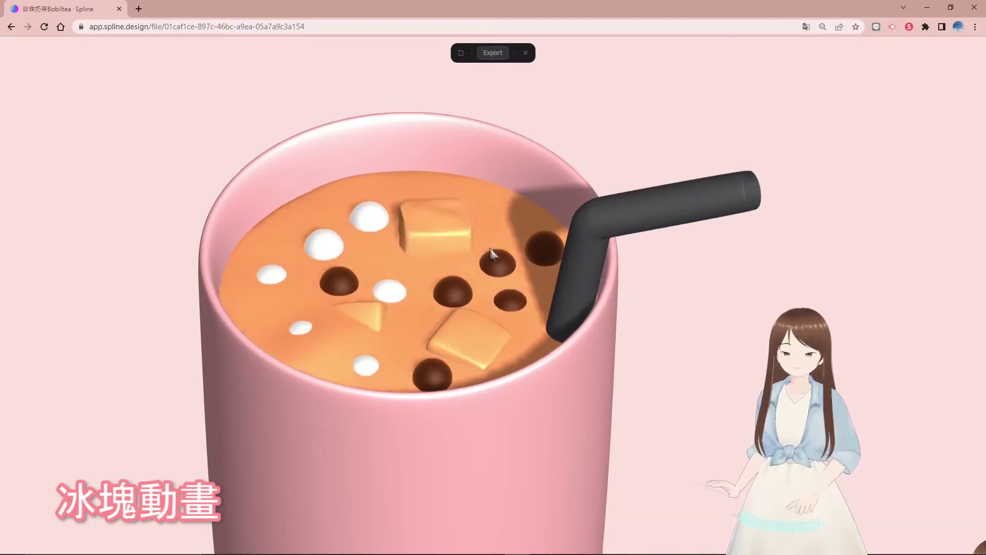
{"action": "left_click", "coordinate": [526, 52]}
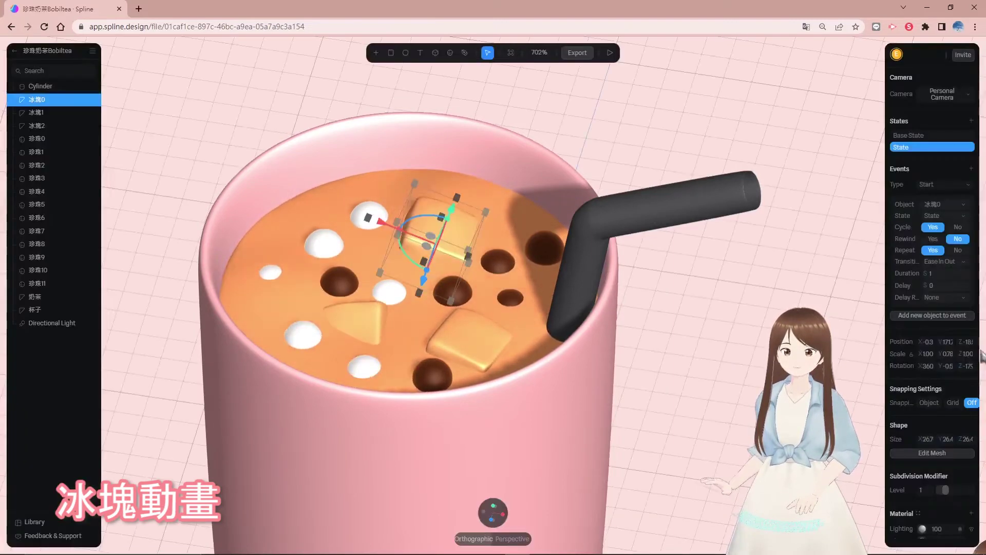
- Try a Y rotation of 360 for 冰塊0 in its second state and preview the animation
{"action": "left_click", "coordinate": [948, 366]}
{"action": "type", "text": "360"}
{"action": "key", "text": "Return"}
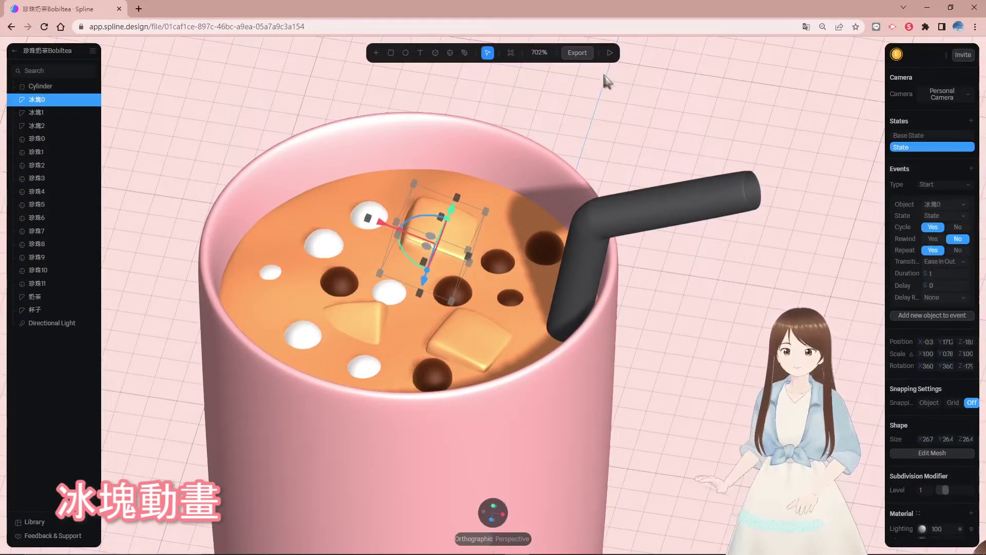
{"action": "key", "text": "p"}
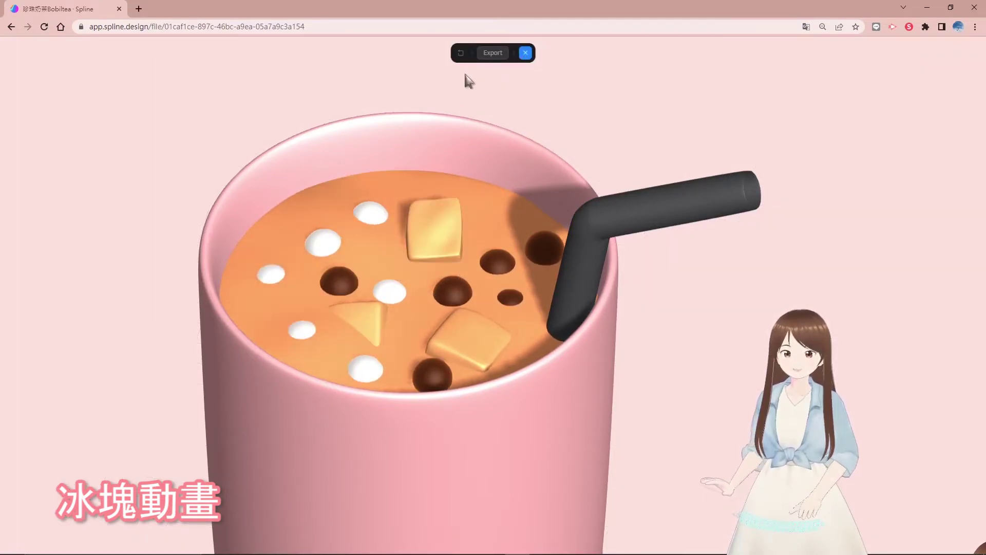
{"action": "key", "text": "Escape"}
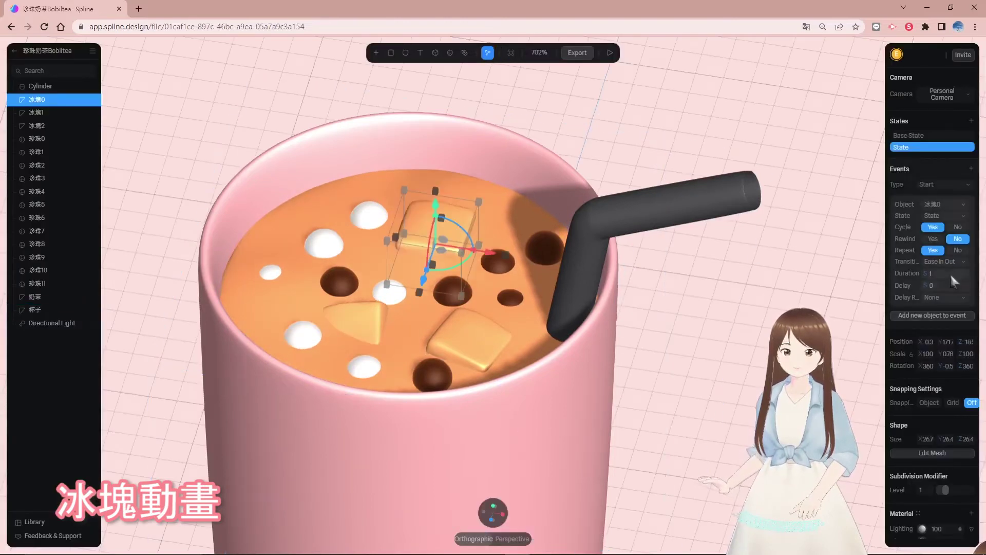
- Set the duration of the 冰塊0 Start event to 30 seconds and preview the animation
{"action": "type", "text": "30"}
{"action": "key", "text": "Return"}
{"action": "left_click", "coordinate": [609, 53]}
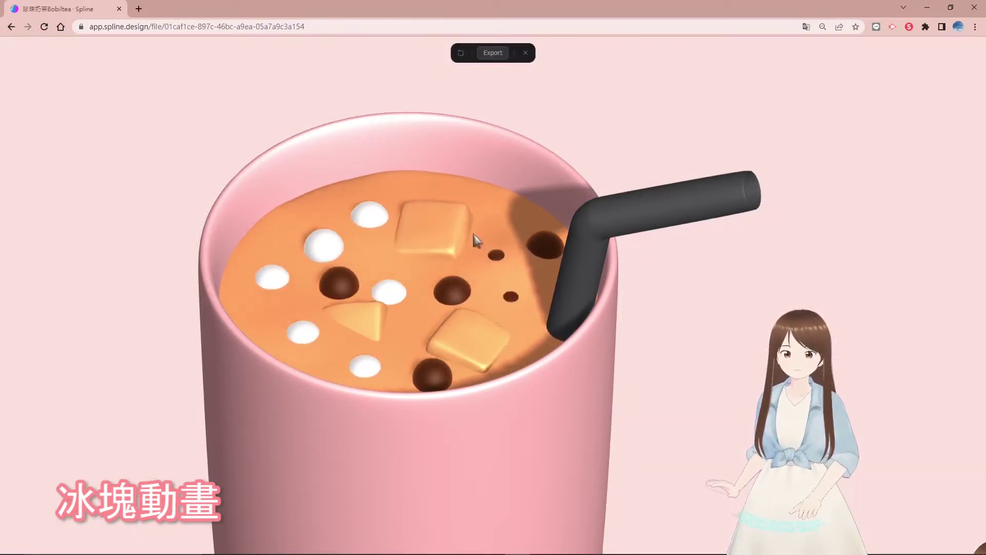
{"action": "left_click", "coordinate": [525, 56]}
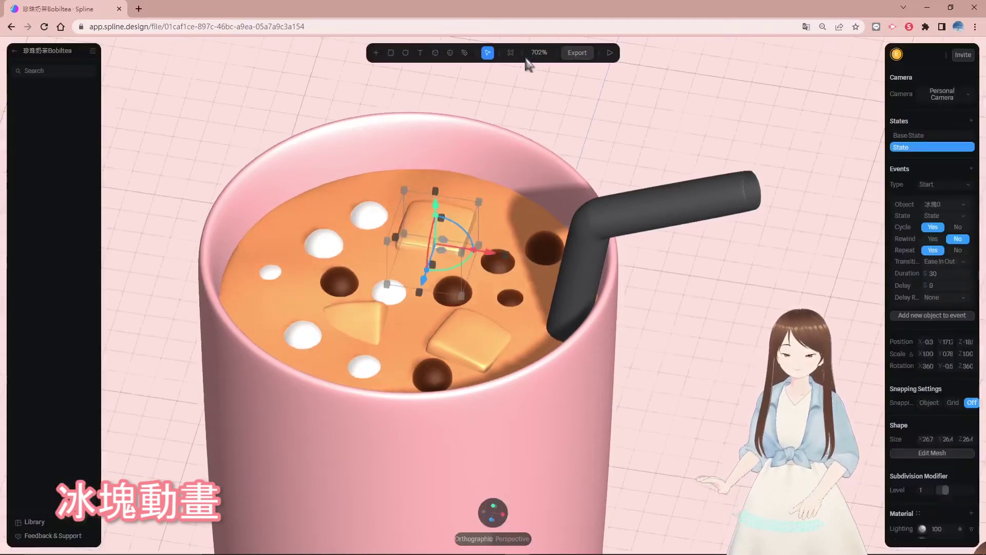
- Set the duration of the 奶茶 Start event to 15 seconds and preview the animation
{"action": "left_click", "coordinate": [61, 298]}
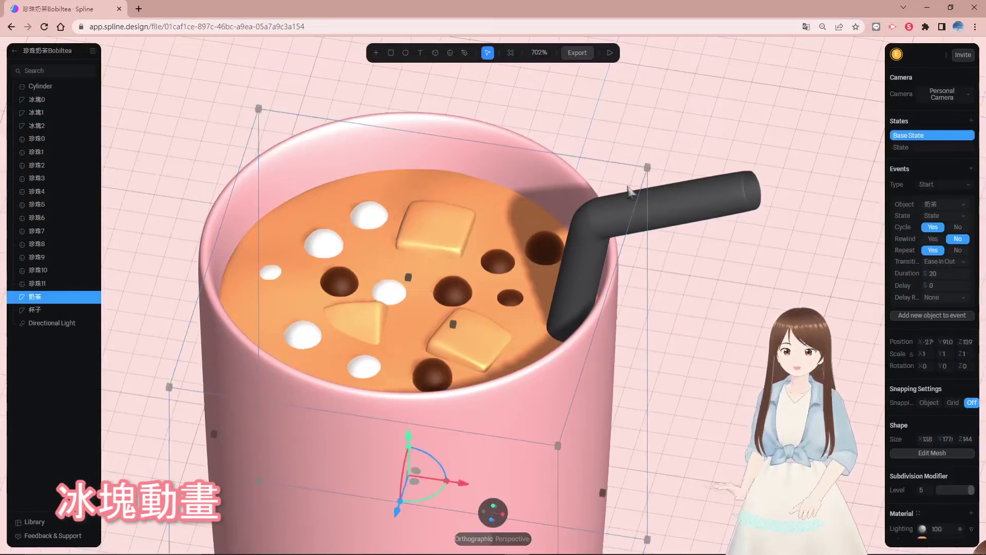
{"action": "left_click", "coordinate": [948, 274]}
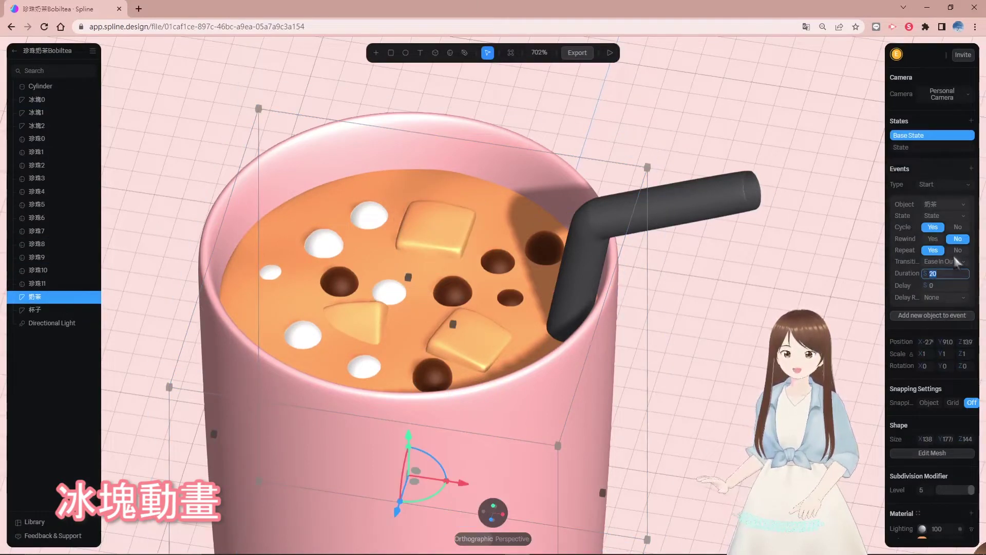
{"action": "key", "text": "Return"}
{"action": "left_click", "coordinate": [610, 53]}
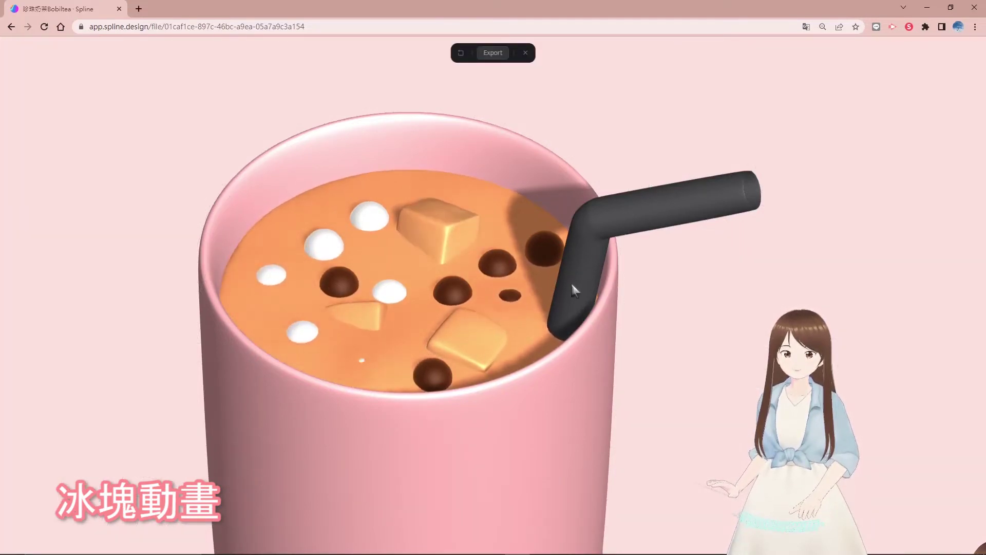
{"action": "left_click", "coordinate": [525, 53]}
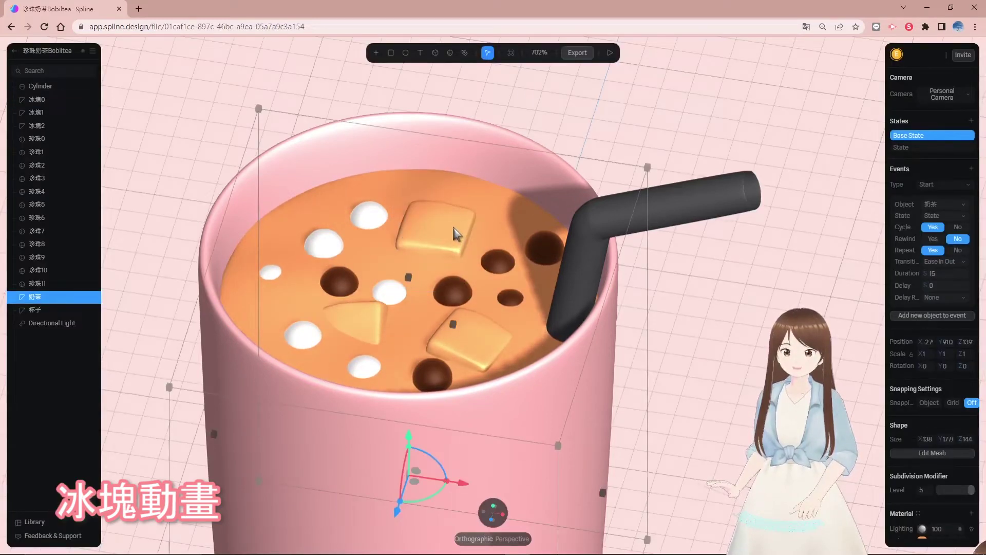
- Lower 冰塊0 slightly in its Base State to a Y position of about 169 and preview the animation
{"action": "left_click", "coordinate": [37, 100]}
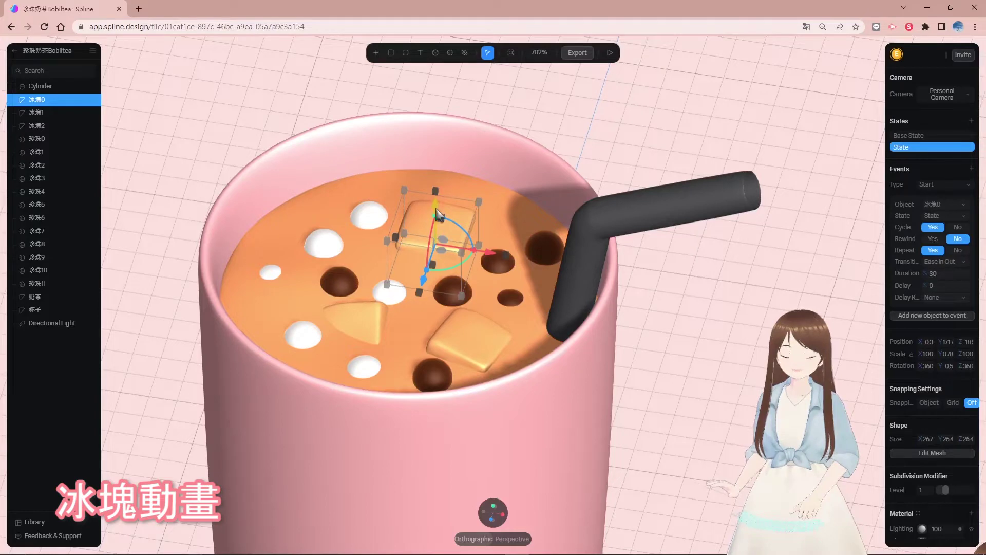
{"action": "left_click", "coordinate": [921, 136]}
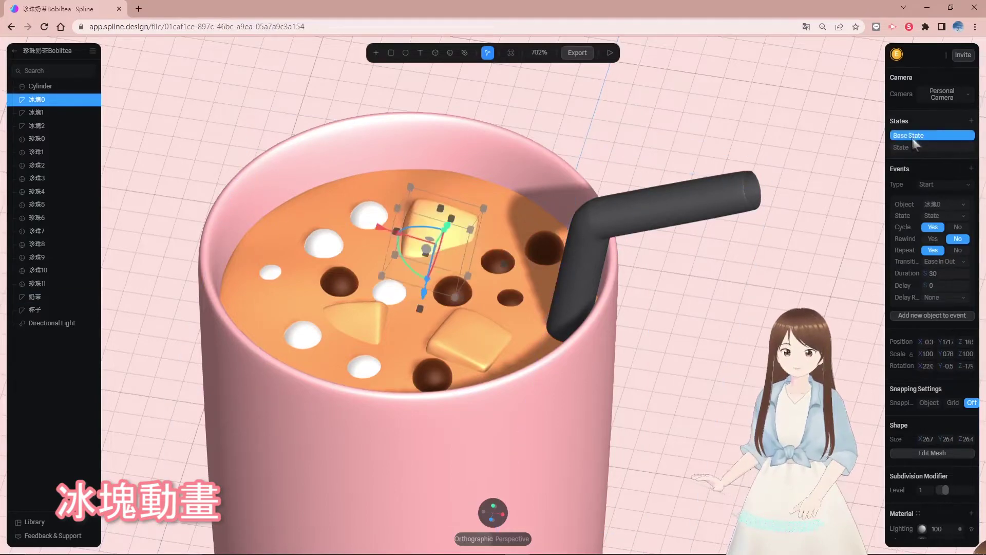
{"action": "left_click_drag", "start_coordinate": [448, 228], "coordinate": [451, 236]}
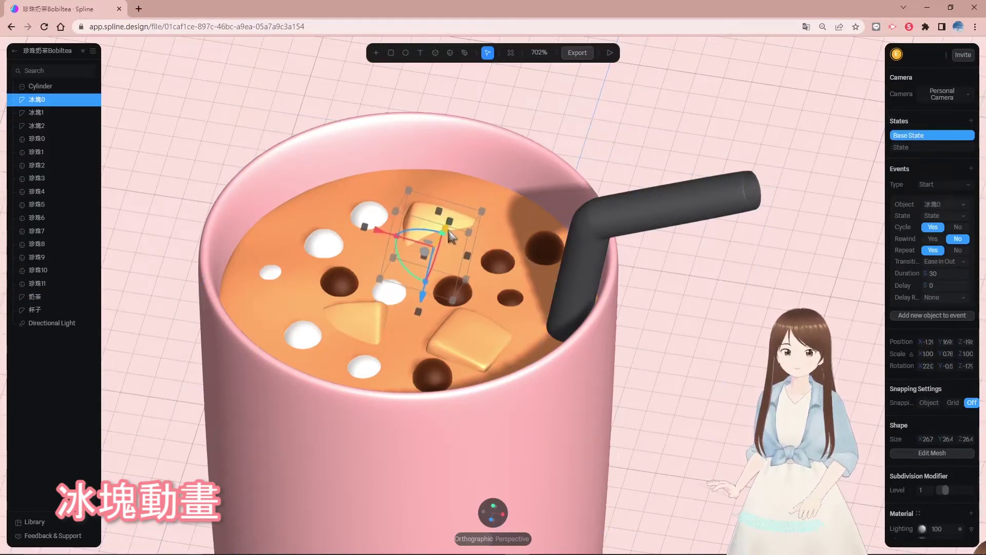
{"action": "left_click", "coordinate": [611, 53]}
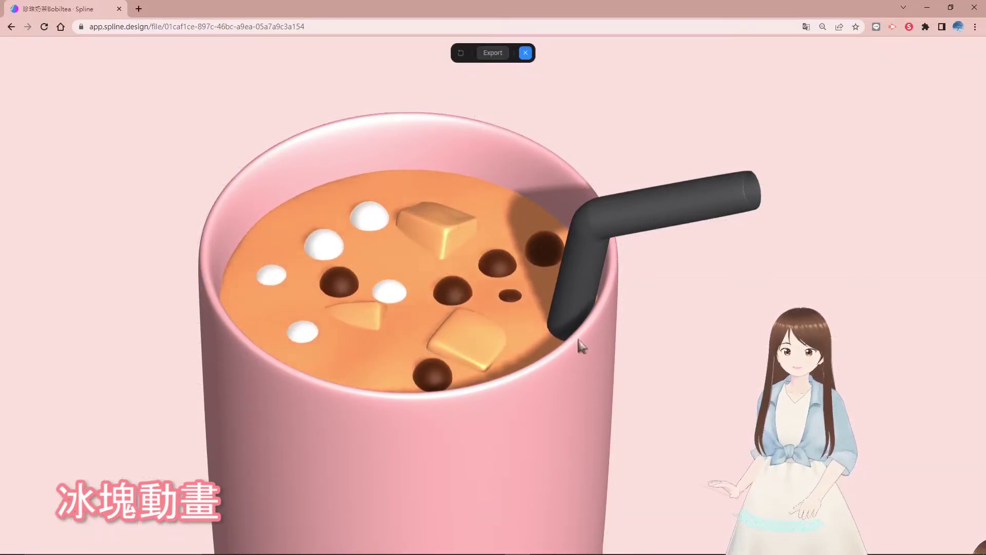
{"action": "left_click", "coordinate": [526, 52]}
- Give 冰塊1 a second state with X rotation 360 and a 20-second Start event with Cycle and Repeat on, then preview it
{"action": "left_click", "coordinate": [51, 112]}
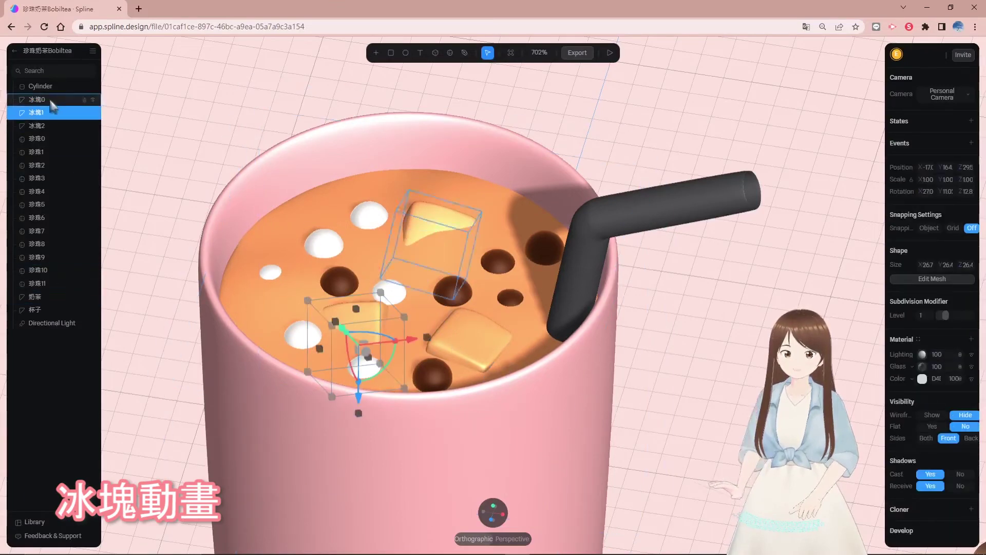
{"action": "left_click", "coordinate": [971, 122]}
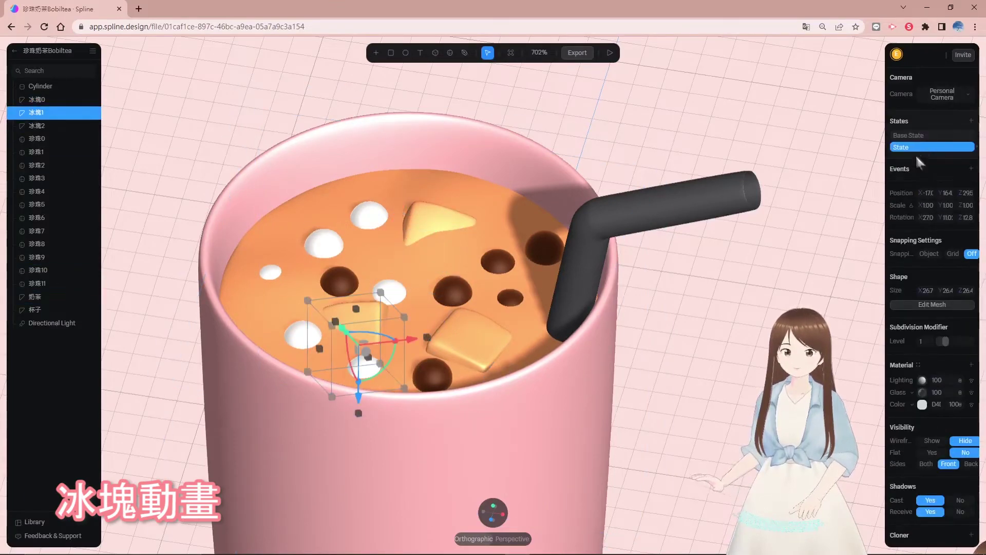
{"action": "left_click", "coordinate": [971, 169]}
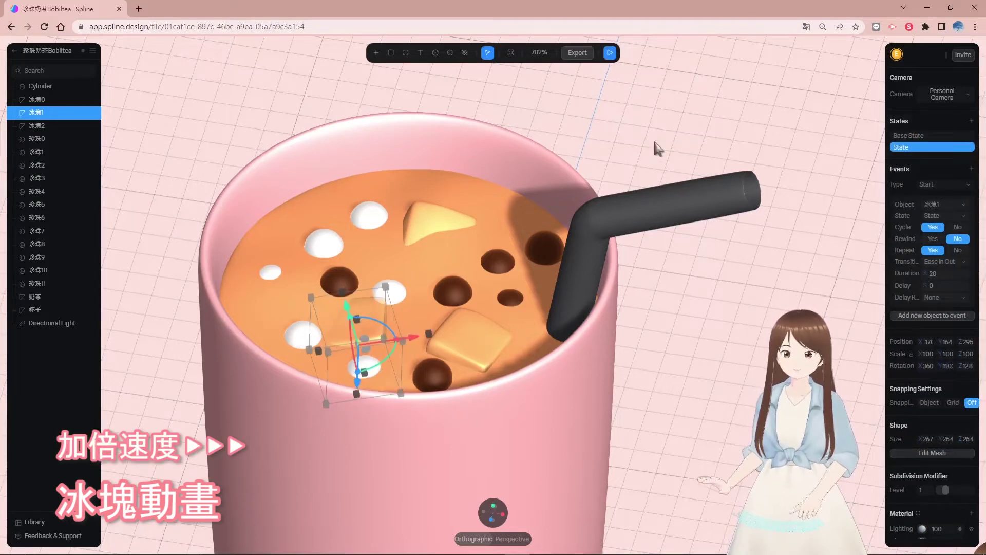
{"action": "left_click", "coordinate": [610, 53]}
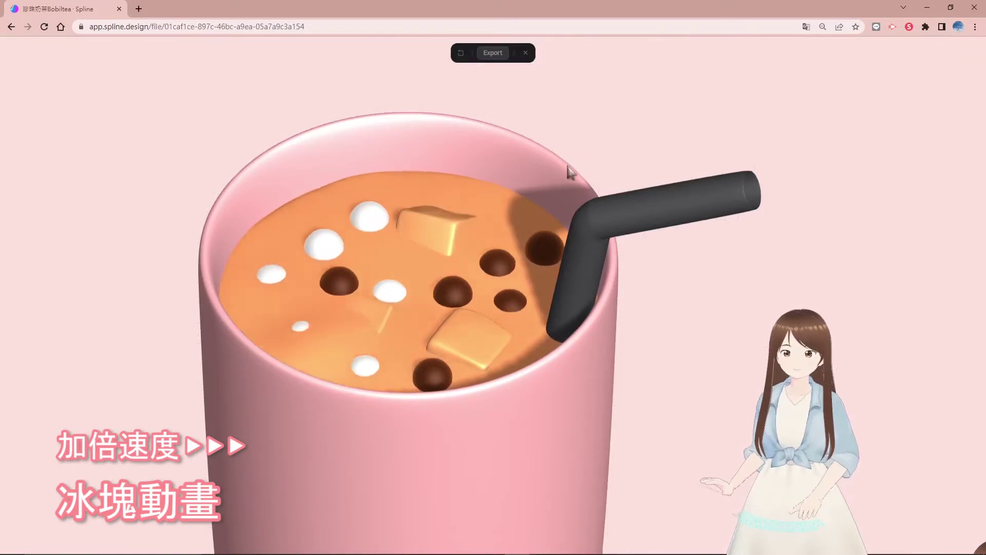
{"action": "key", "text": "Escape"}
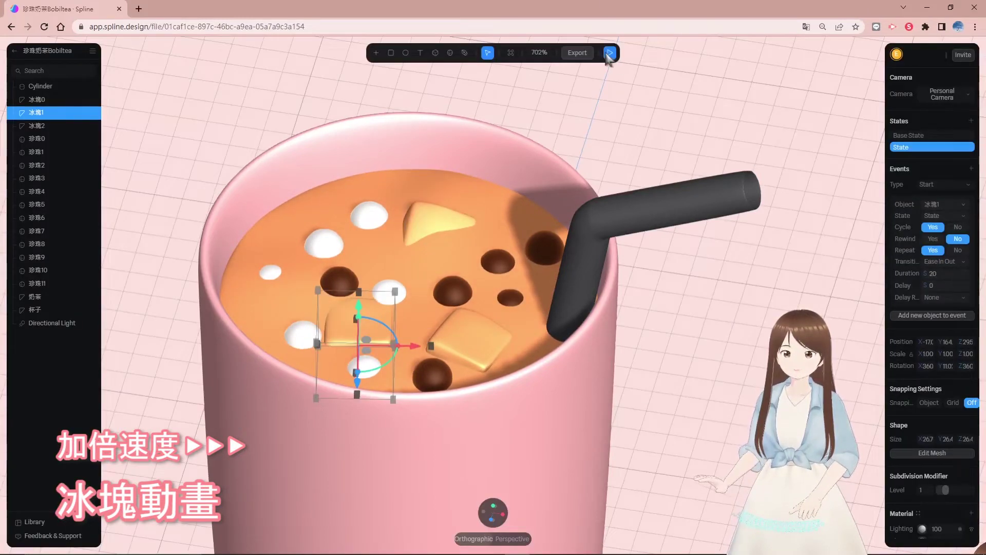
- Set the Z rotation of 冰塊1 to 360 in its second state, preview the animation and return to the Base State
{"action": "left_click", "coordinate": [610, 53]}
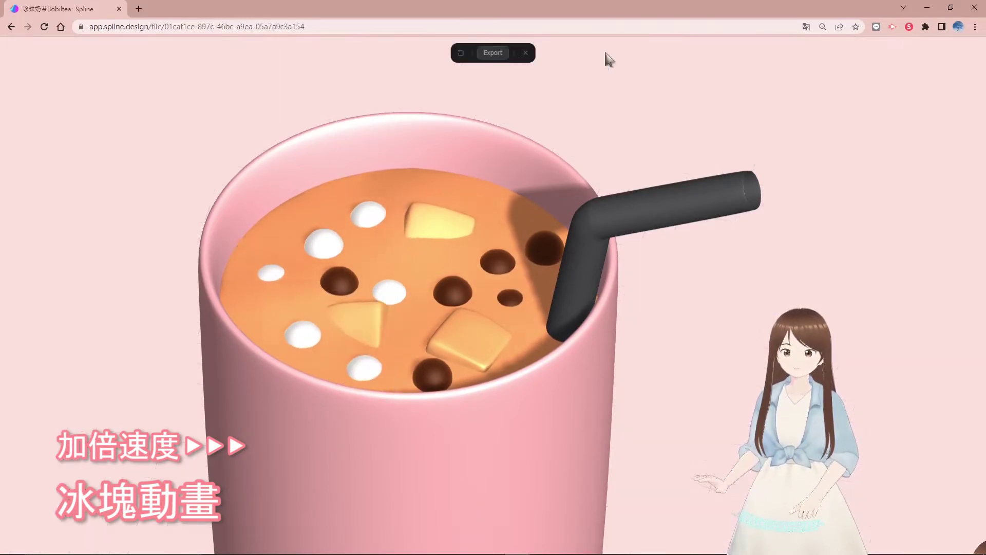
{"action": "left_click", "coordinate": [526, 53]}
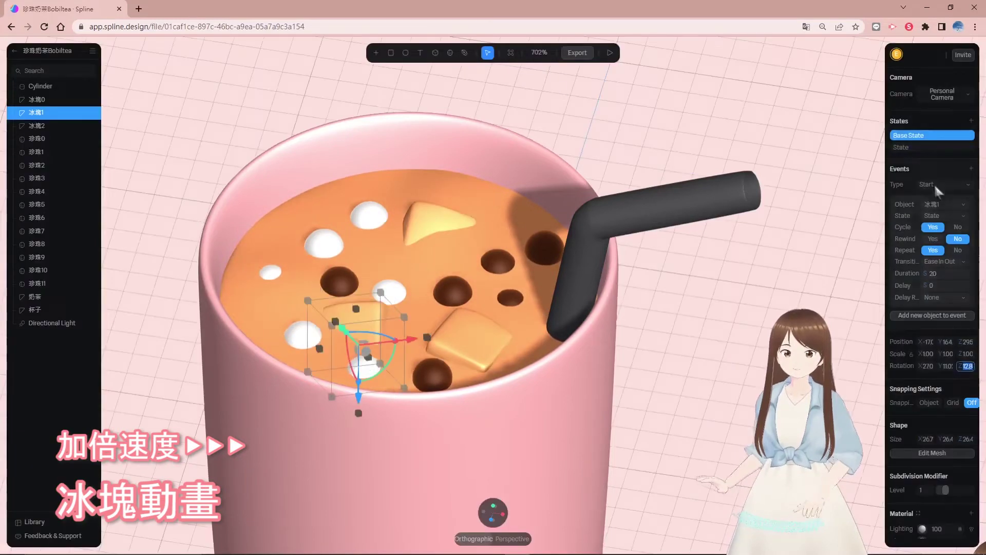
{"action": "left_click", "coordinate": [912, 148]}
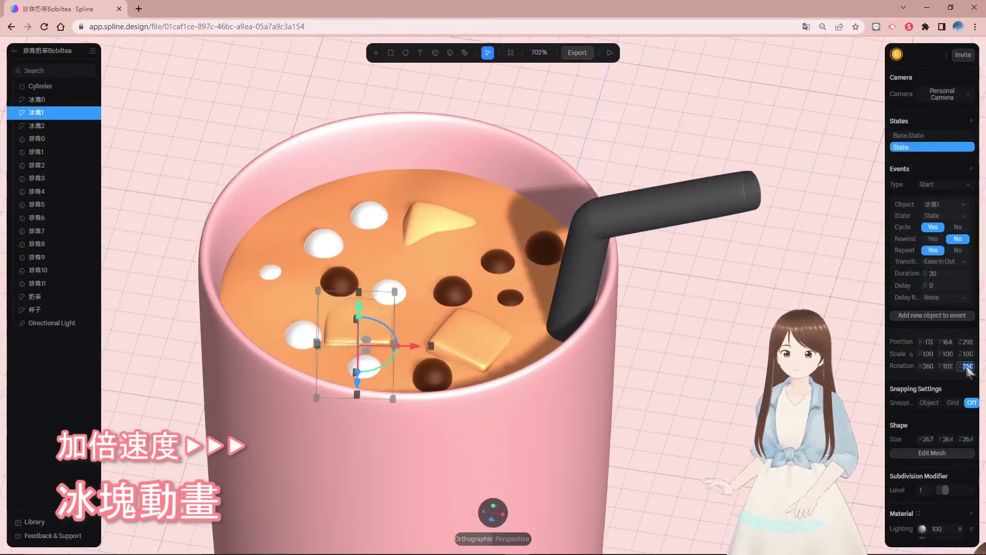
{"action": "left_click", "coordinate": [921, 137]}
- Give 冰塊2 a second state and a Start event with a 30-second duration, Cycle and Repeat on
{"action": "left_click", "coordinate": [483, 339]}
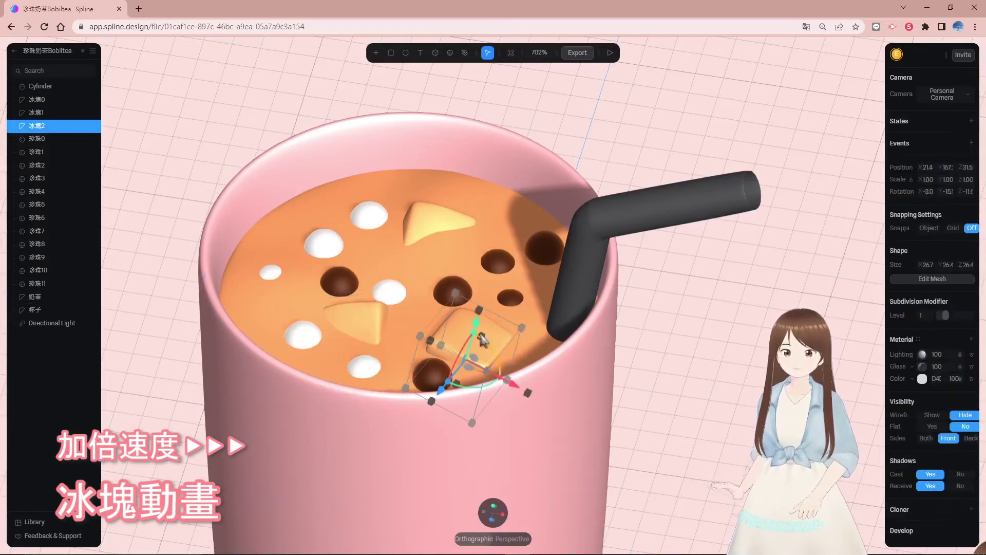
{"action": "left_click", "coordinate": [972, 121]}
{"action": "left_click", "coordinate": [971, 169]}
{"action": "left_click", "coordinate": [947, 262]}
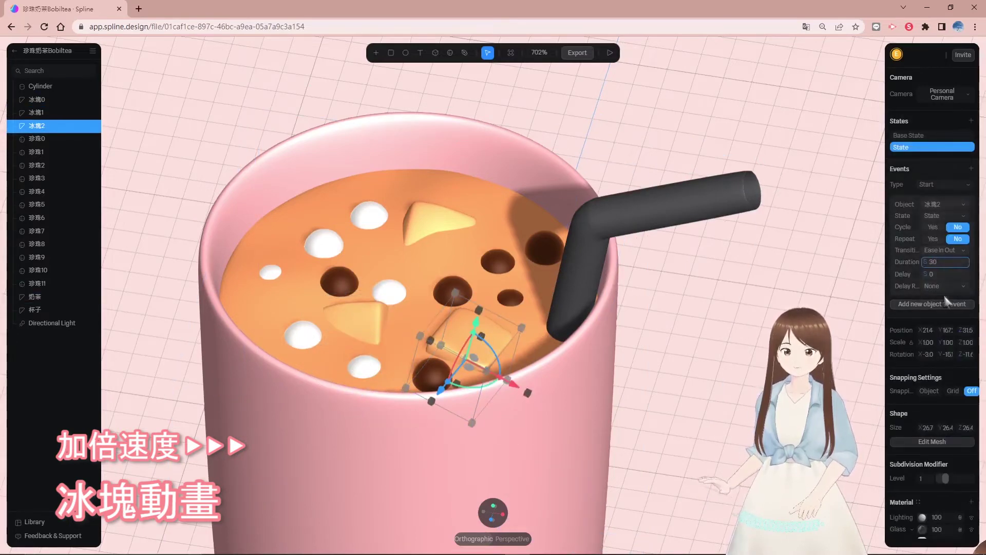
{"action": "left_click", "coordinate": [934, 227]}
{"action": "left_click", "coordinate": [933, 250]}
- Set the Z rotation of 冰塊2 to 360 in its second state, return to the Base State and preview the animation
{"action": "left_click", "coordinate": [610, 52]}
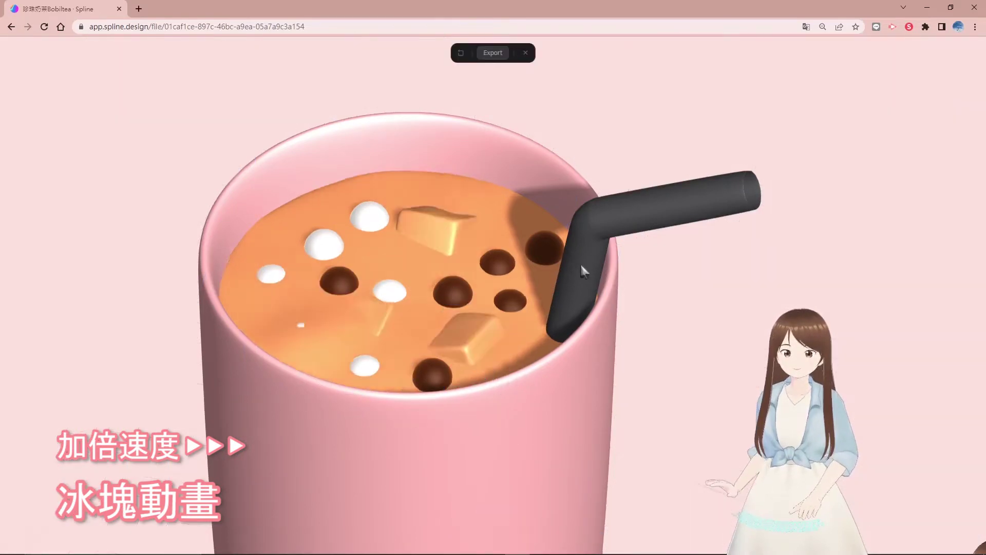
{"action": "key", "text": "Escape"}
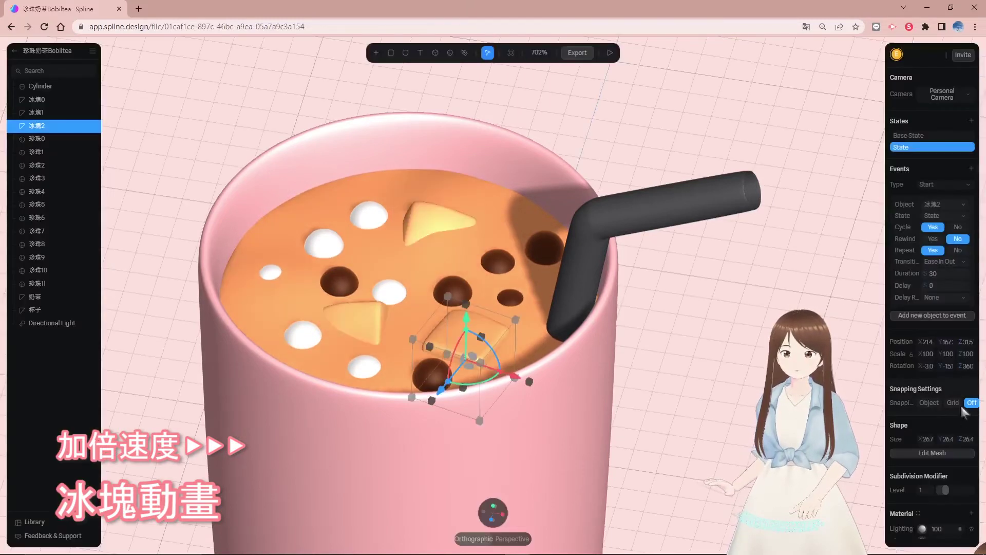
{"action": "left_click", "coordinate": [912, 136]}
{"action": "left_click", "coordinate": [609, 53]}
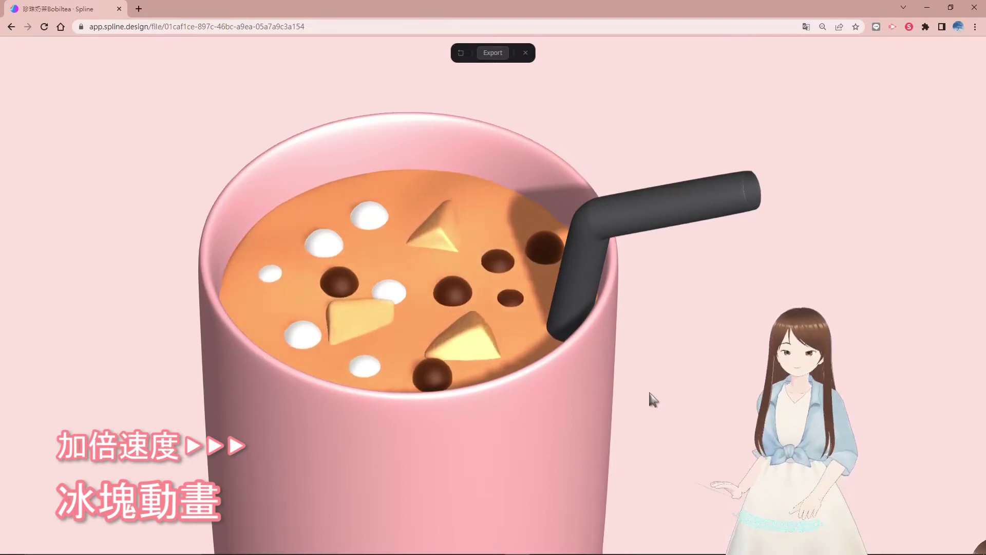
{"action": "scroll", "coordinate": [650, 393], "scroll_direction": "down", "scroll_amount": 2}
{"action": "scroll", "coordinate": [650, 393], "scroll_direction": "down", "scroll_amount": 3}
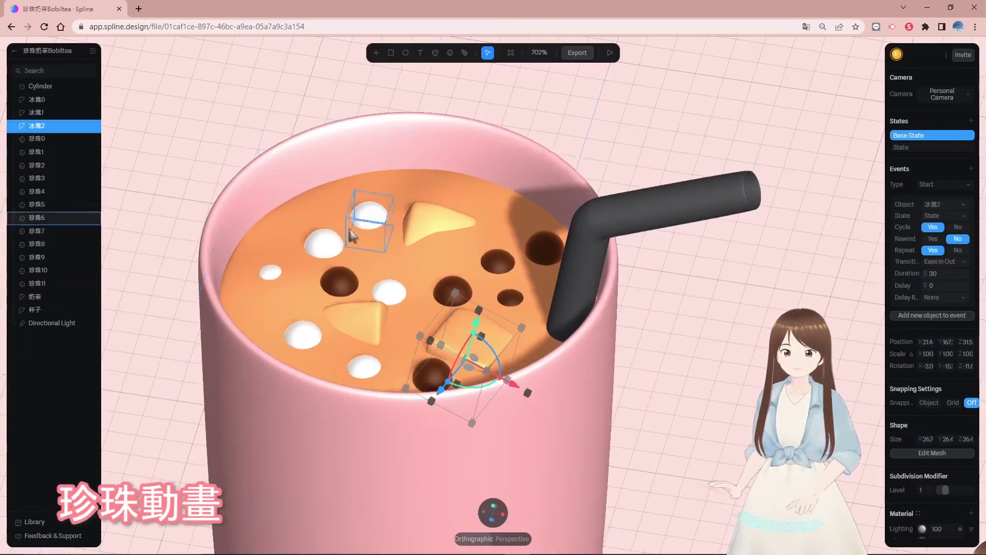
- Give 珍珠2 a second state and a Start event with a 15-second duration
{"action": "left_click", "coordinate": [52, 165]}
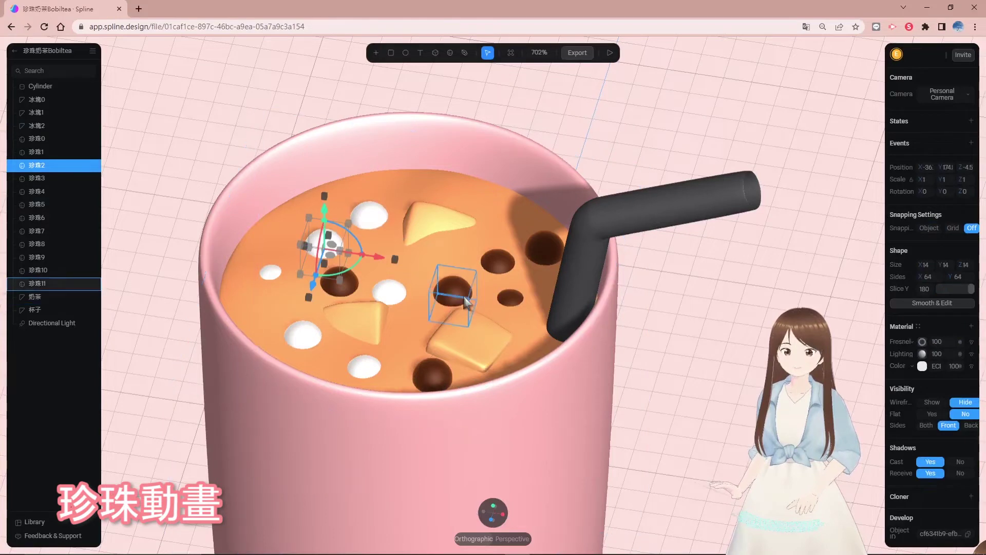
{"action": "left_click", "coordinate": [972, 121]}
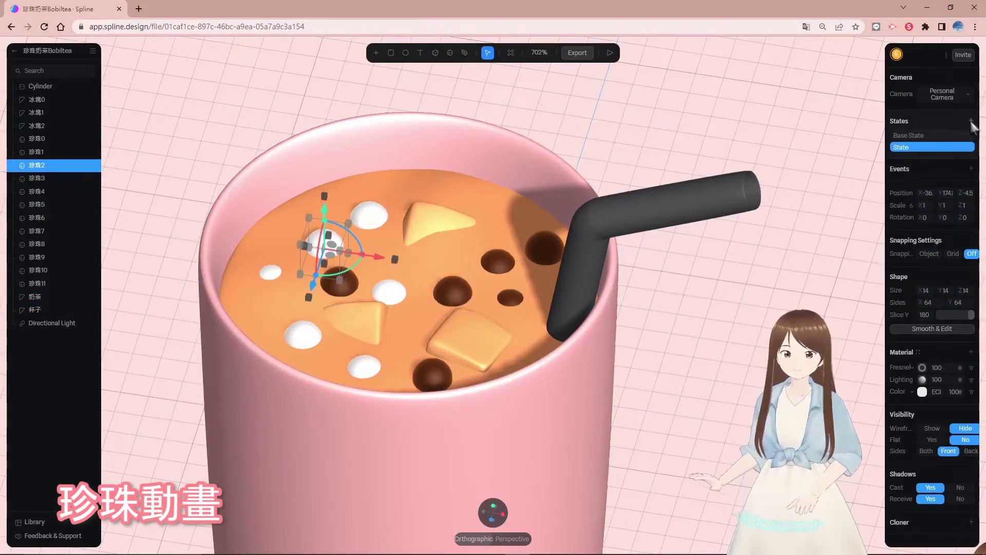
{"action": "left_click", "coordinate": [971, 169]}
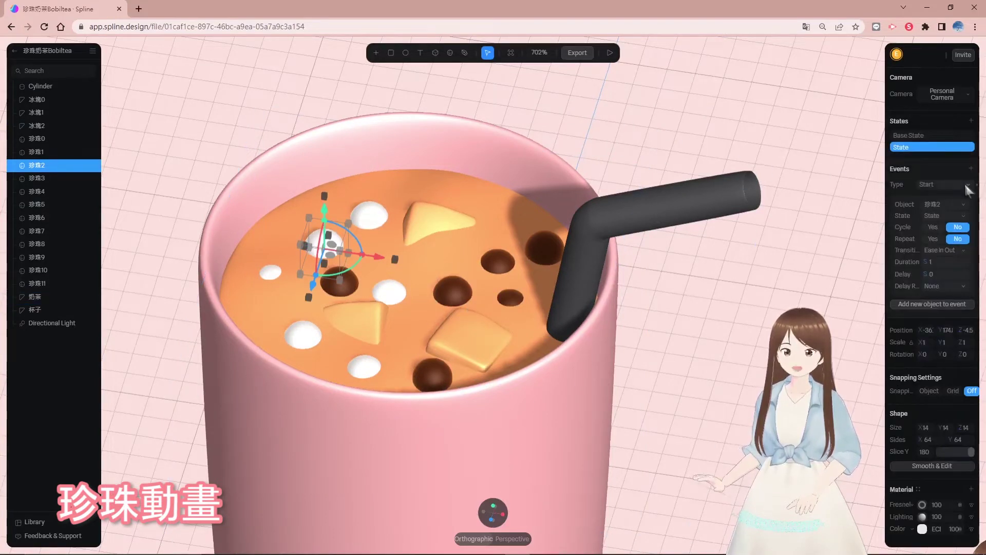
{"action": "left_click", "coordinate": [954, 262]}
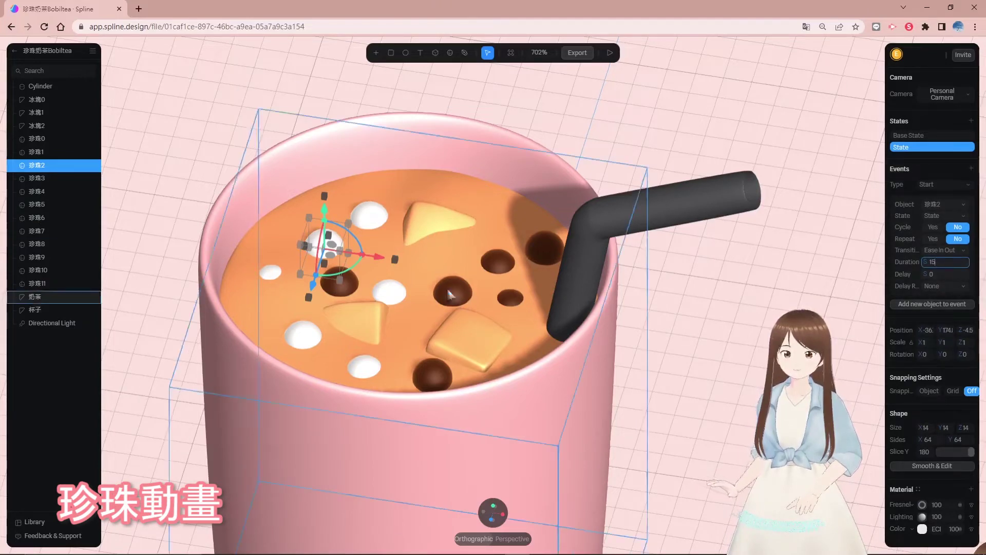
- Lower 珍珠2 to a Y position of about 171 in its second state and turn on Cycle and Repeat for its event
{"action": "left_click_drag", "start_coordinate": [326, 212], "coordinate": [329, 219]}
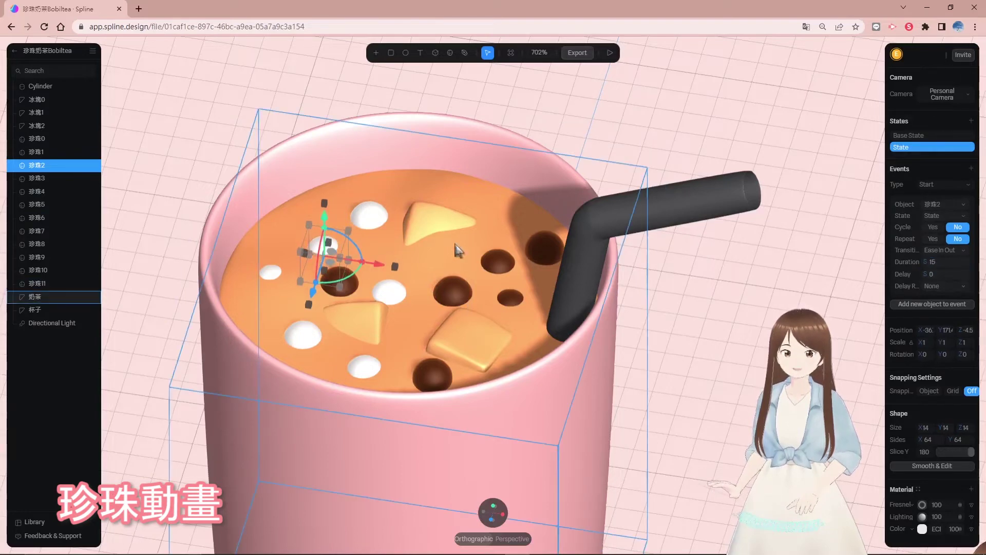
{"action": "left_click", "coordinate": [933, 227]}
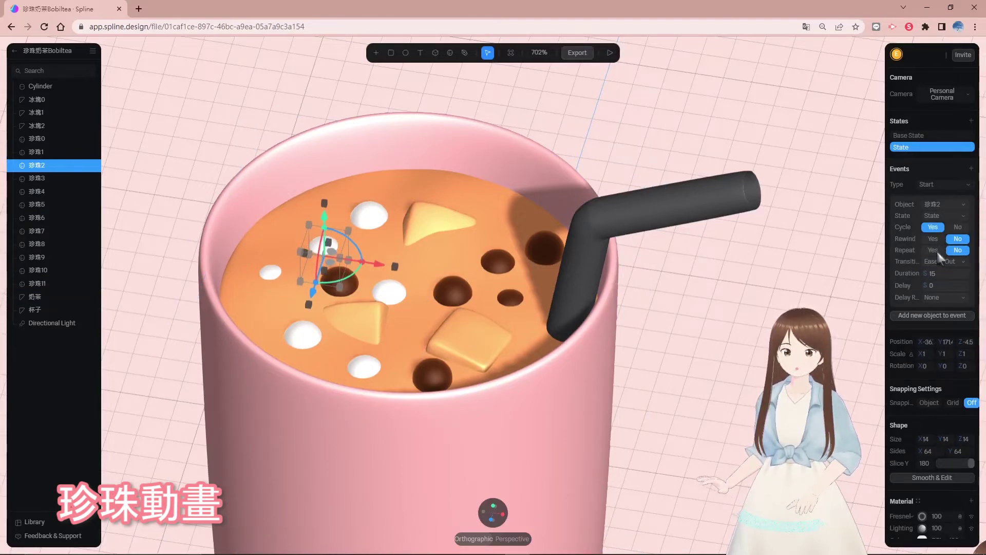
{"action": "left_click", "coordinate": [933, 250]}
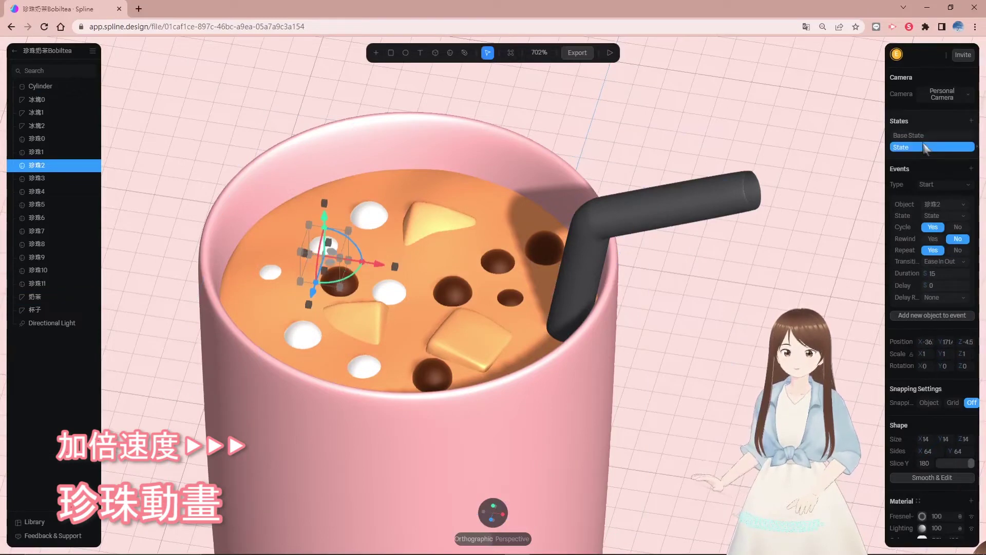
- Give 珍珠11 a second state lowered to Y about 168 and a 10-second Start event with Cycle and Repeat on
{"action": "left_click", "coordinate": [455, 290]}
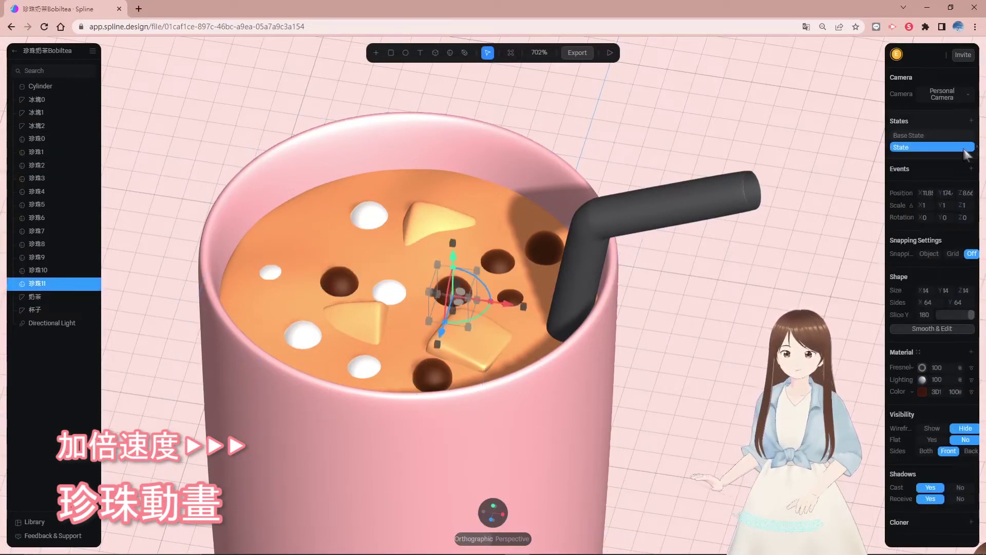
{"action": "left_click", "coordinate": [971, 168]}
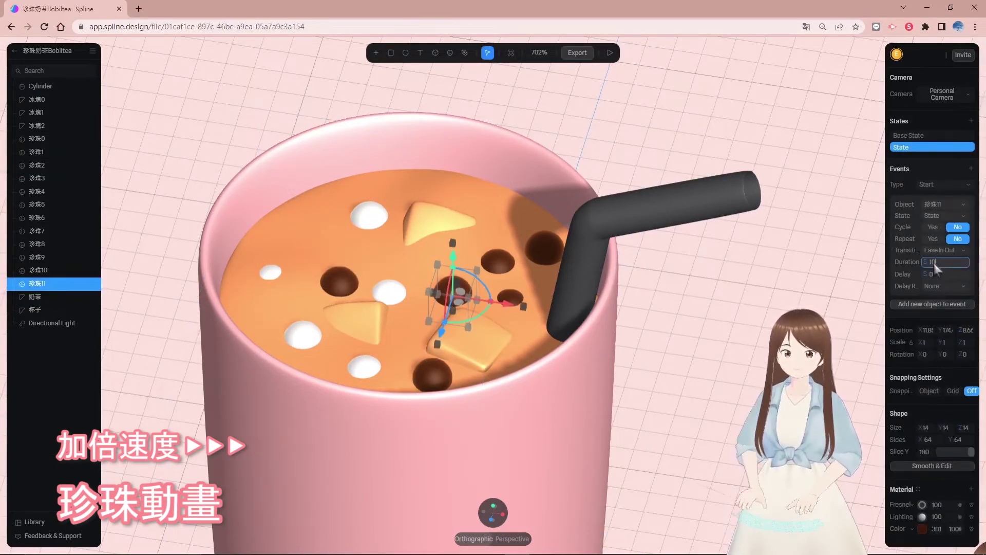
{"action": "left_click_drag", "start_coordinate": [452, 257], "coordinate": [453, 269]}
{"action": "left_click", "coordinate": [932, 228]}
{"action": "left_click", "coordinate": [933, 249]}
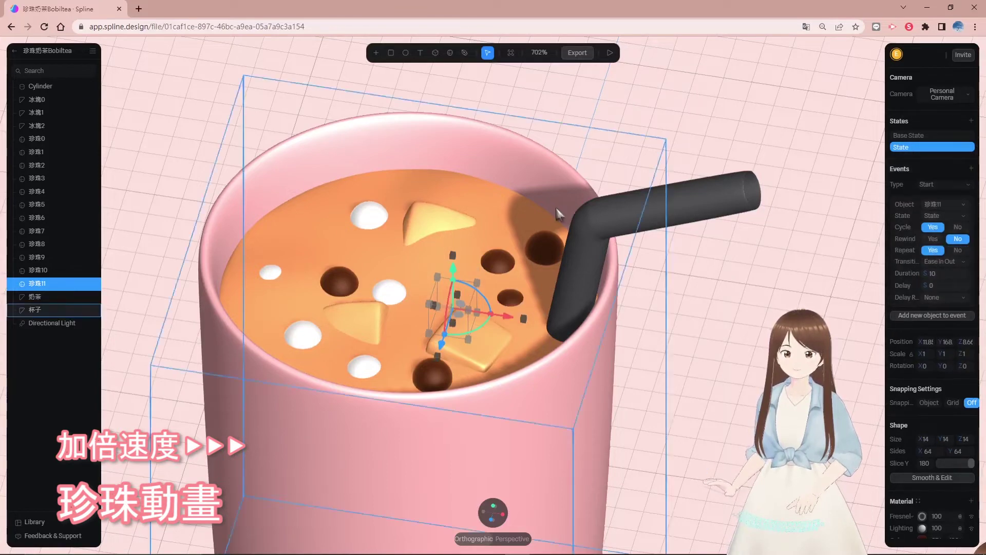
- Switch 珍珠11 to its Base State and set its Start event duration to 5 seconds
{"action": "left_click", "coordinate": [535, 242]}
{"action": "left_click", "coordinate": [44, 284]}
{"action": "left_click", "coordinate": [920, 136]}
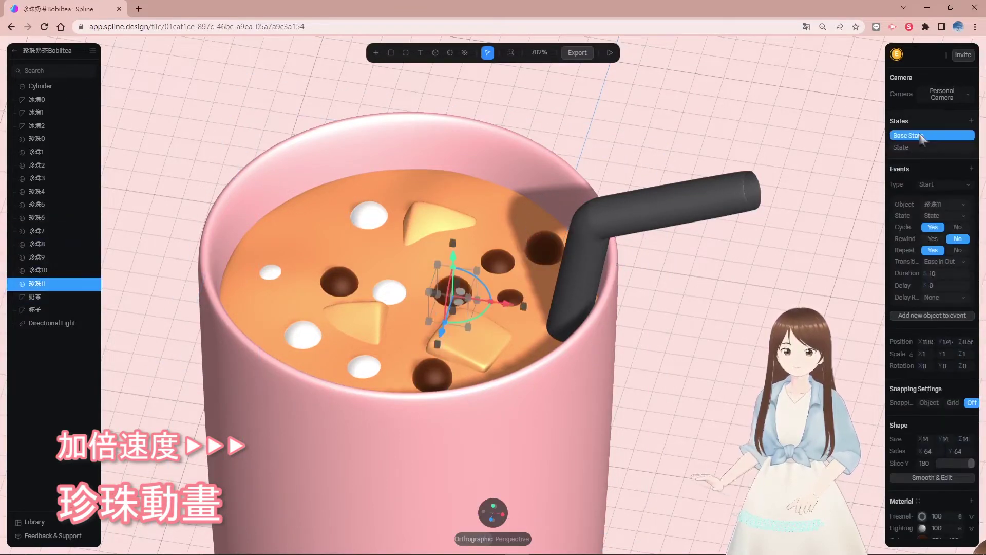
{"action": "left_click", "coordinate": [946, 273]}
{"action": "type", "text": "5"}
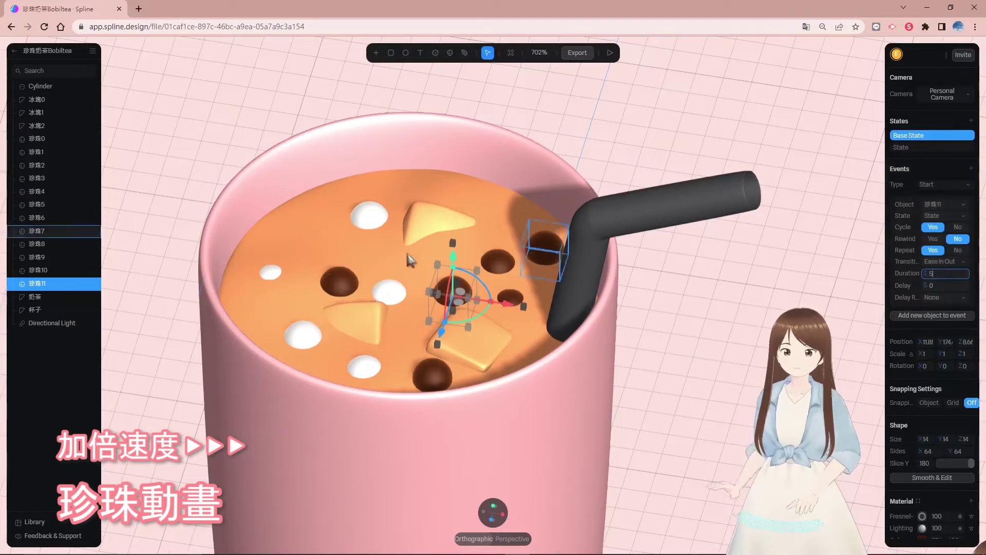
- Give 珍珠7 a second state, change its height to Y about 170, and add a 5-second Start event with Cycle and Repeat on
{"action": "left_click", "coordinate": [339, 280]}
{"action": "left_click", "coordinate": [948, 273]}
{"action": "left_click", "coordinate": [546, 247]}
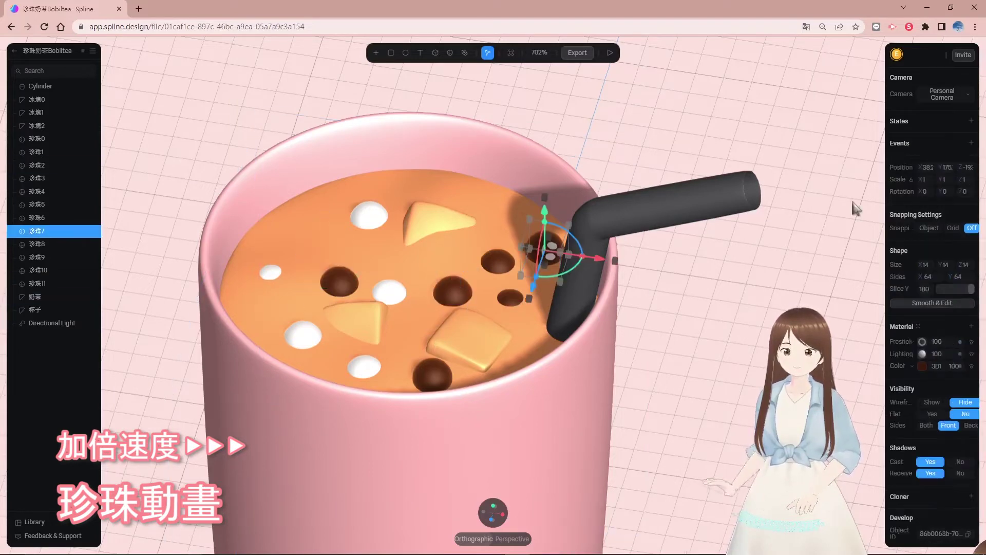
{"action": "left_click", "coordinate": [972, 123]}
{"action": "left_click_drag", "start_coordinate": [545, 210], "coordinate": [545, 221]}
- Preview the pearl animation from another viewing angle and return to the editor
{"action": "left_click", "coordinate": [610, 54]}
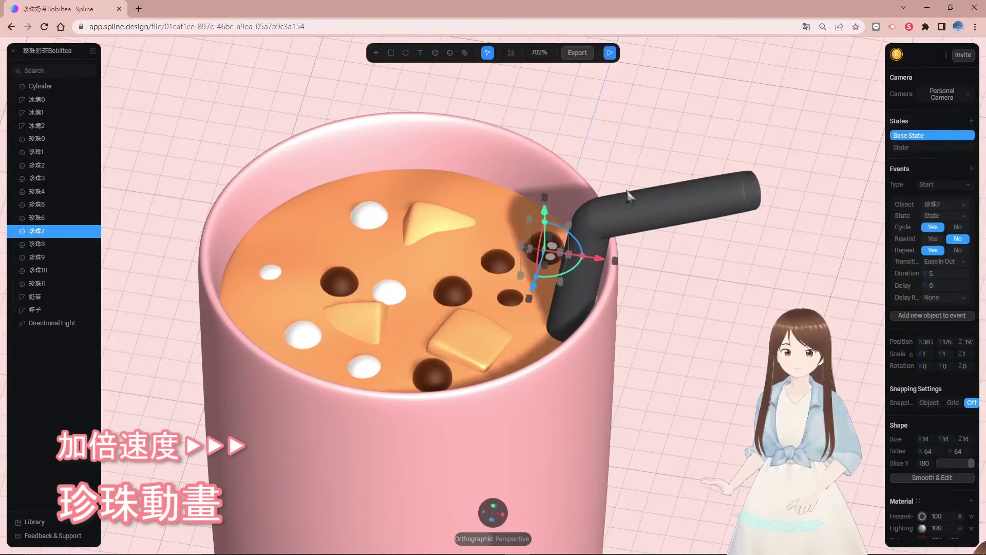
{"action": "left_click", "coordinate": [610, 53]}
{"action": "left_click_drag", "start_coordinate": [665, 333], "coordinate": [524, 288]}
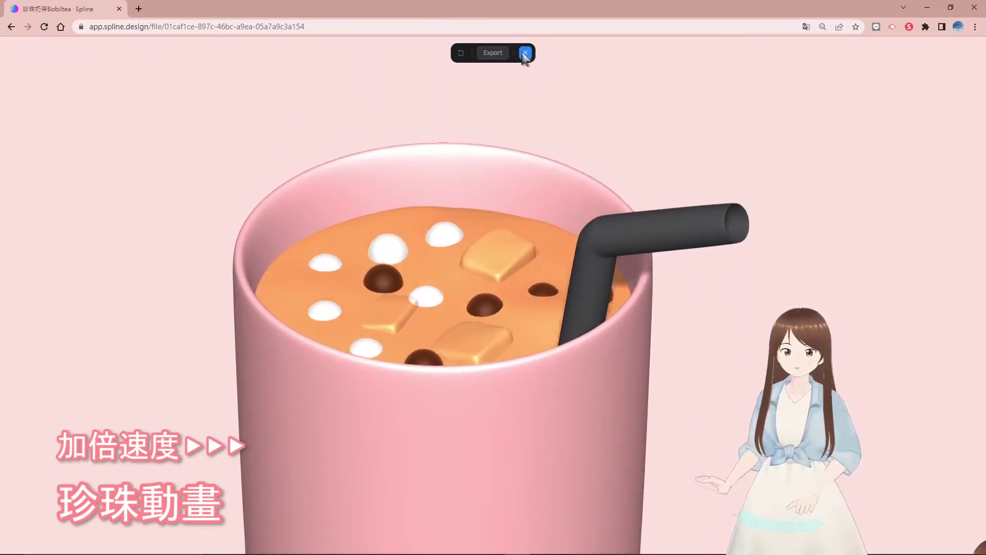
{"action": "left_click", "coordinate": [524, 53]}
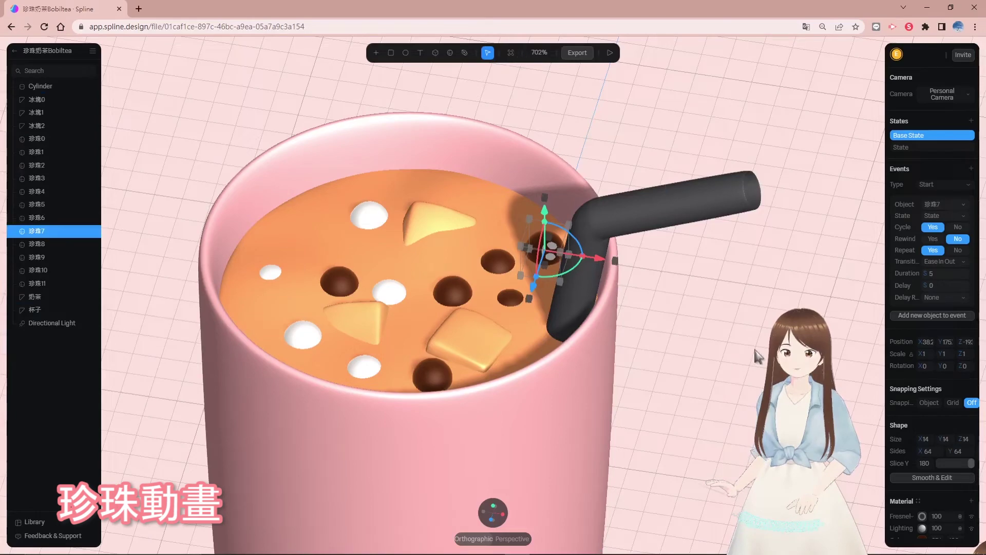
- Draw a circular ellipse about 53 × 53 in front of the cup's outer wall
{"action": "middle_click_drag", "start_coordinate": [683, 356], "coordinate": [669, 358]}
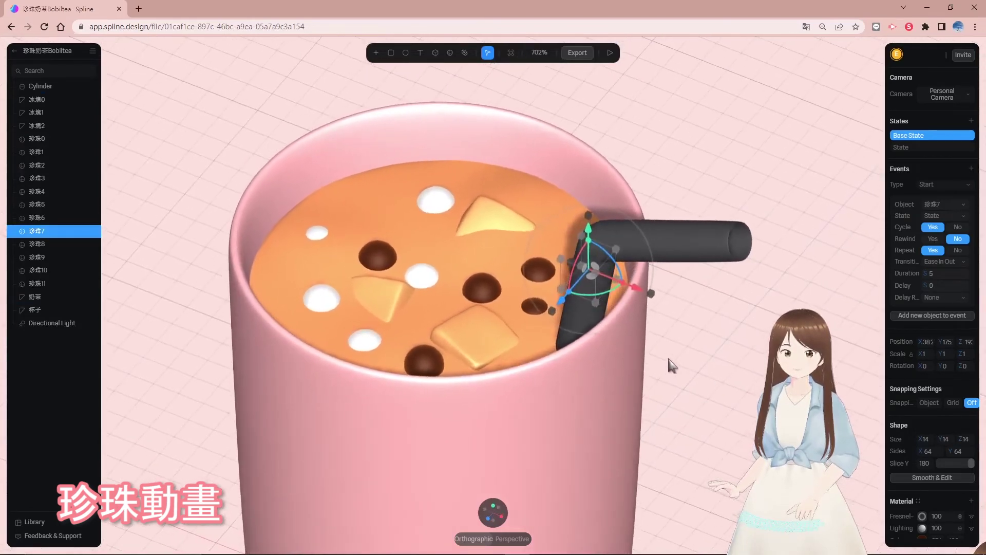
{"action": "scroll", "coordinate": [565, 383], "scroll_direction": "down", "scroll_amount": 5}
{"action": "scroll", "coordinate": [683, 387], "scroll_direction": "down", "scroll_amount": 3}
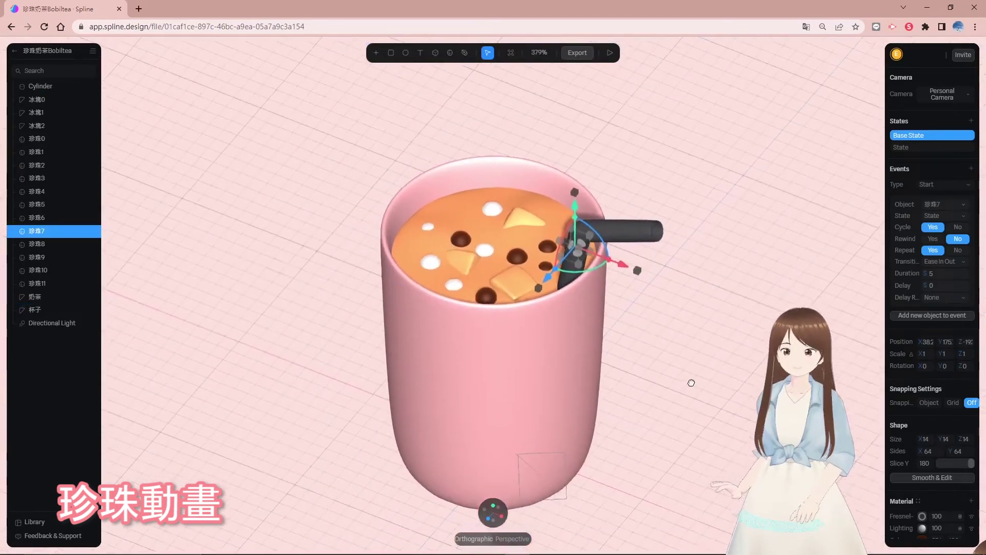
{"action": "scroll", "coordinate": [633, 351], "scroll_direction": "up", "scroll_amount": 5}
{"action": "key", "text": "alt"}
{"action": "mouse_move", "coordinate": [765, 337]}
{"action": "left_mouse_down"}
{"action": "mouse_move", "coordinate": [801, 368]}
{"action": "mouse_move", "coordinate": [772, 362]}
{"action": "mouse_move", "coordinate": [751, 326]}
{"action": "mouse_move", "coordinate": [747, 340]}
{"action": "mouse_move", "coordinate": [763, 332]}
{"action": "mouse_move", "coordinate": [740, 354]}
{"action": "mouse_move", "coordinate": [761, 331]}
{"action": "left_mouse_up"}
{"action": "left_click", "coordinate": [801, 369]}
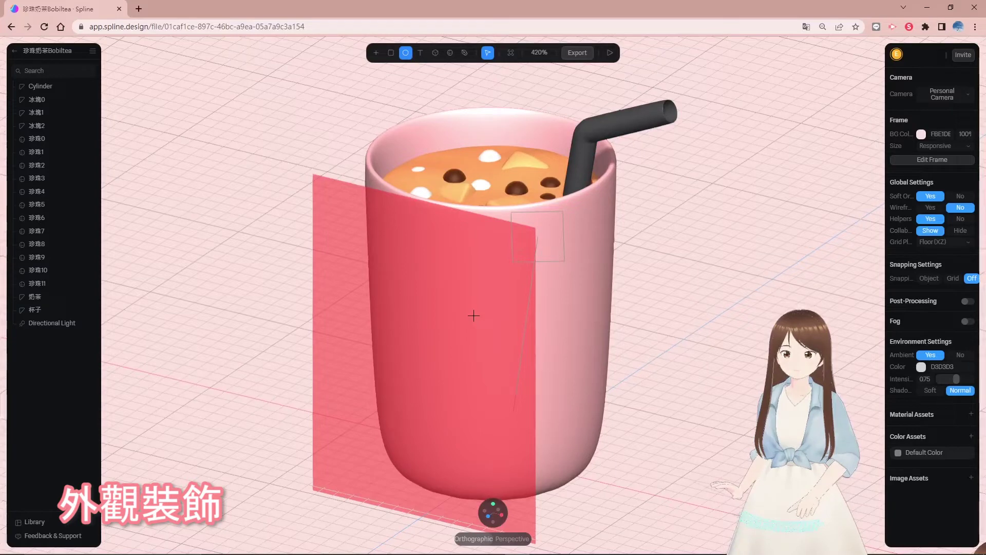
{"action": "left_click", "coordinate": [474, 315]}
{"action": "left_click_drag", "start_coordinate": [454, 294], "coordinate": [438, 321]}
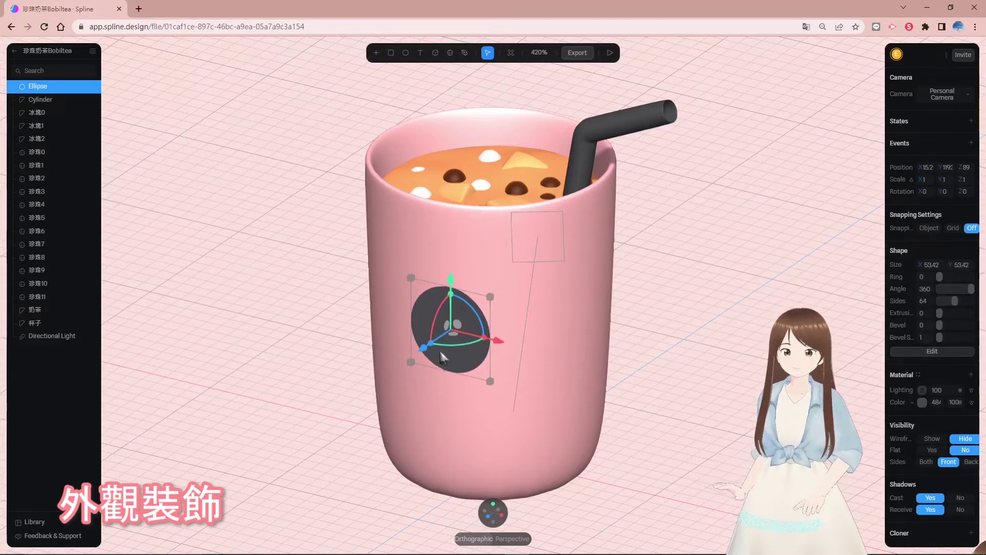
- Change the ellipse's color layer to an Image layer and upload the green leaf PNG from the spline folder
{"action": "left_click", "coordinate": [913, 403]}
{"action": "left_click", "coordinate": [930, 412]}
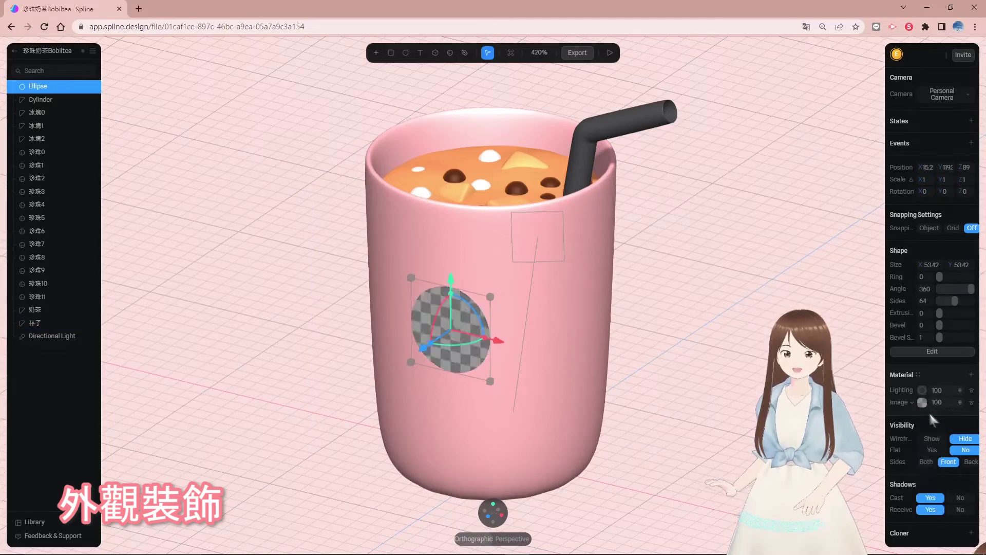
{"action": "left_click", "coordinate": [924, 403]}
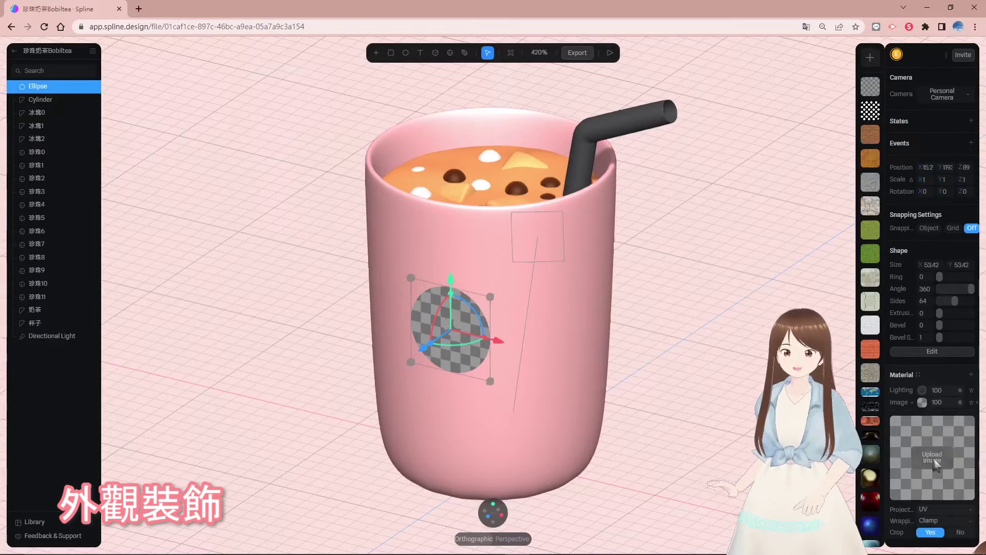
{"action": "left_click", "coordinate": [933, 457]}
{"action": "left_click", "coordinate": [536, 221]}
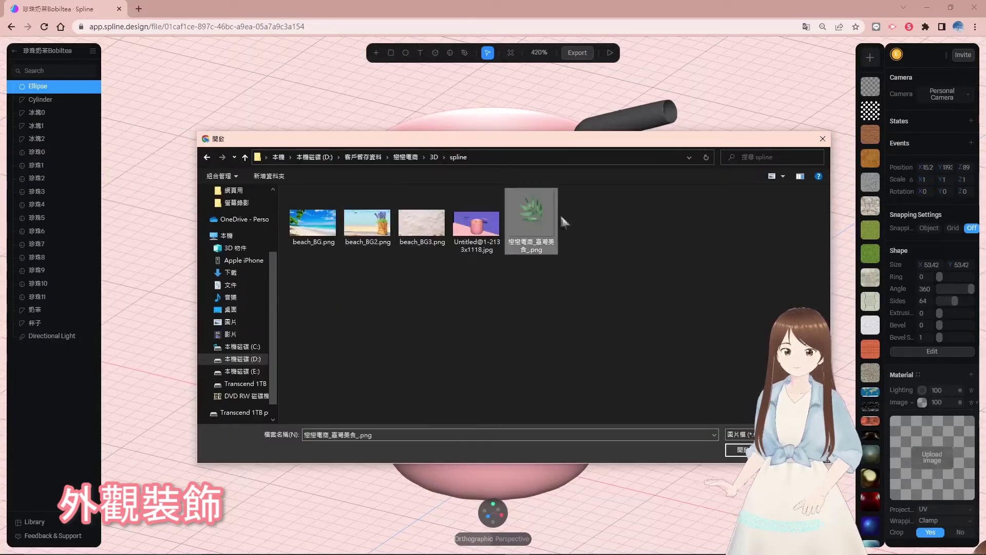
{"action": "double_click", "coordinate": [529, 221]}
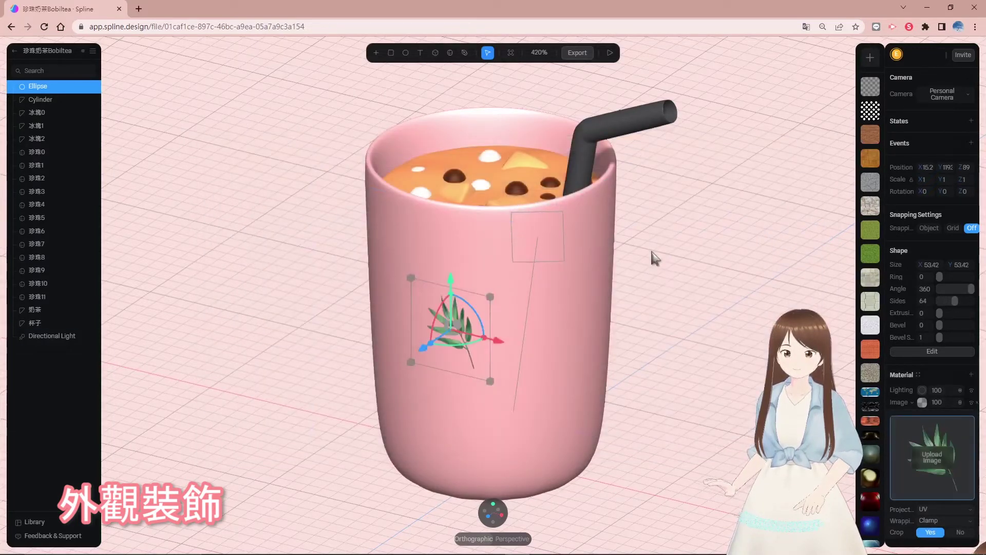
- Enlarge the leaf ellipse to about 107 × 107 and move it closer to the cup wall, to Z about 85.4
{"action": "left_click_drag", "start_coordinate": [489, 384], "coordinate": [533, 437]}
{"action": "left_click_drag", "start_coordinate": [412, 277], "coordinate": [397, 260]}
{"action": "left_click", "coordinate": [704, 297]}
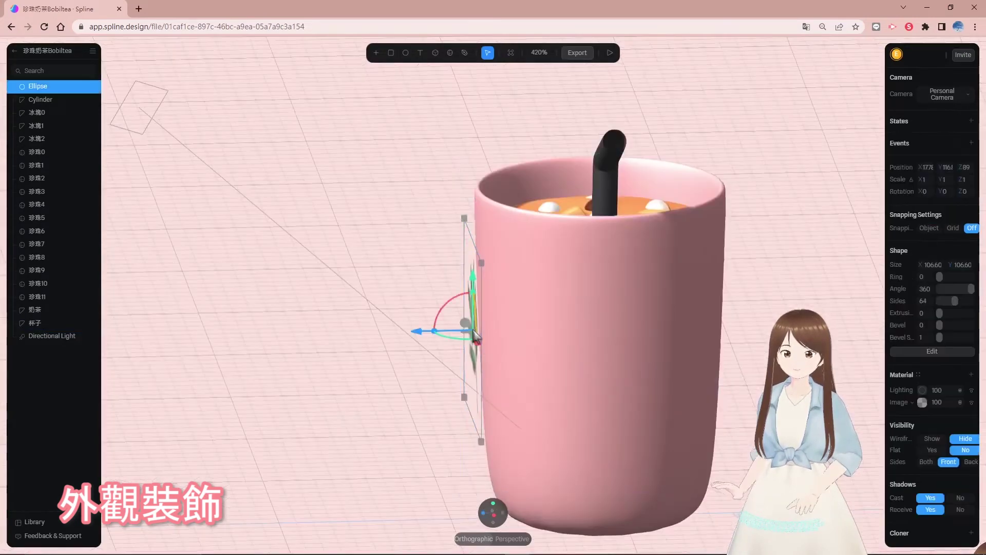
{"action": "mouse_move", "coordinate": [418, 338]}
{"action": "left_mouse_down"}
{"action": "mouse_move", "coordinate": [434, 337]}
{"action": "mouse_move", "coordinate": [417, 337]}
{"action": "mouse_move", "coordinate": [426, 335]}
{"action": "left_mouse_up"}
{"action": "left_click_drag", "start_coordinate": [702, 363], "coordinate": [820, 358], "text": "alt"}
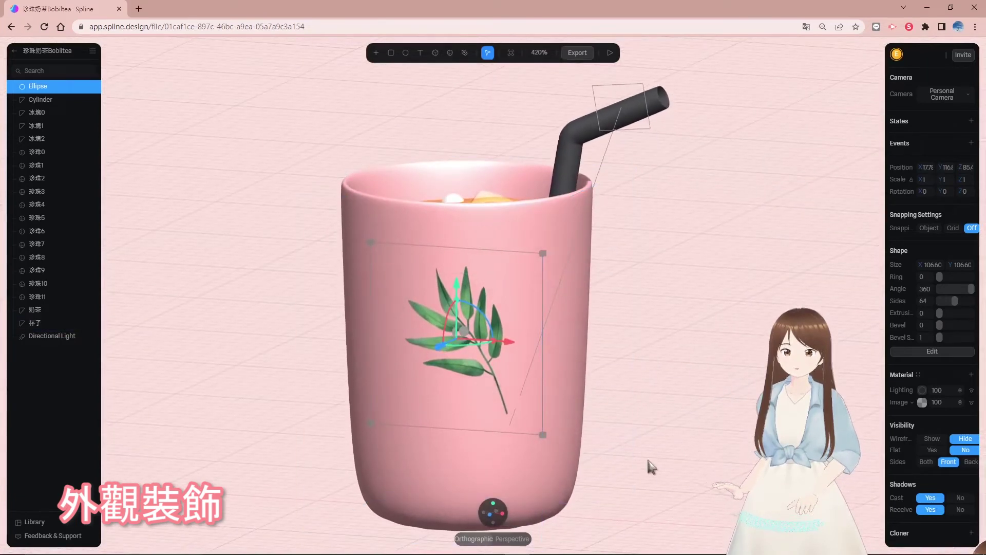
- Shift the leaf ellipse sideways across the cup to X about -16 and adjust its depth to Z about 86
{"action": "left_click", "coordinate": [494, 514]}
{"action": "left_click_drag", "start_coordinate": [515, 347], "coordinate": [457, 340]}
{"action": "left_click_drag", "start_coordinate": [662, 455], "coordinate": [653, 478]}
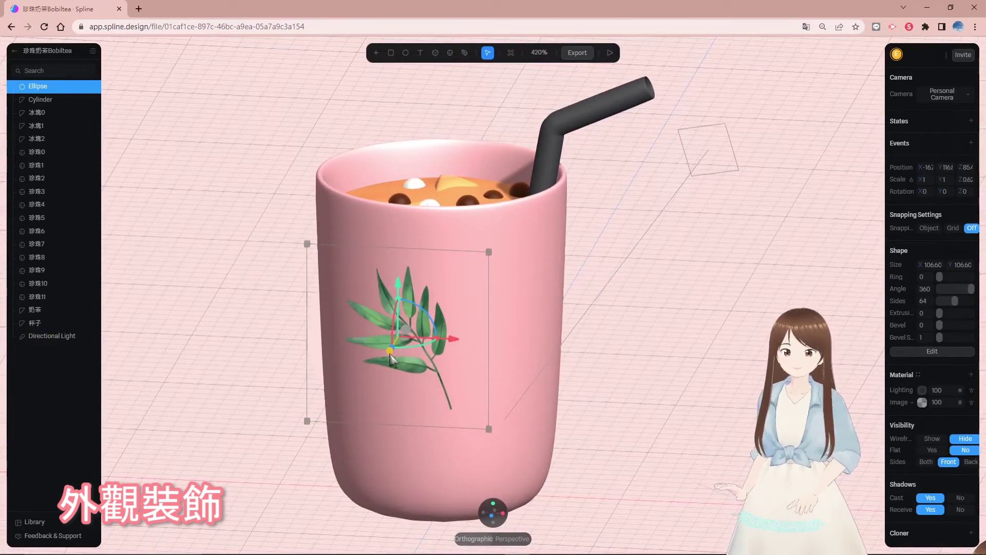
{"action": "left_click_drag", "start_coordinate": [389, 354], "coordinate": [395, 360]}
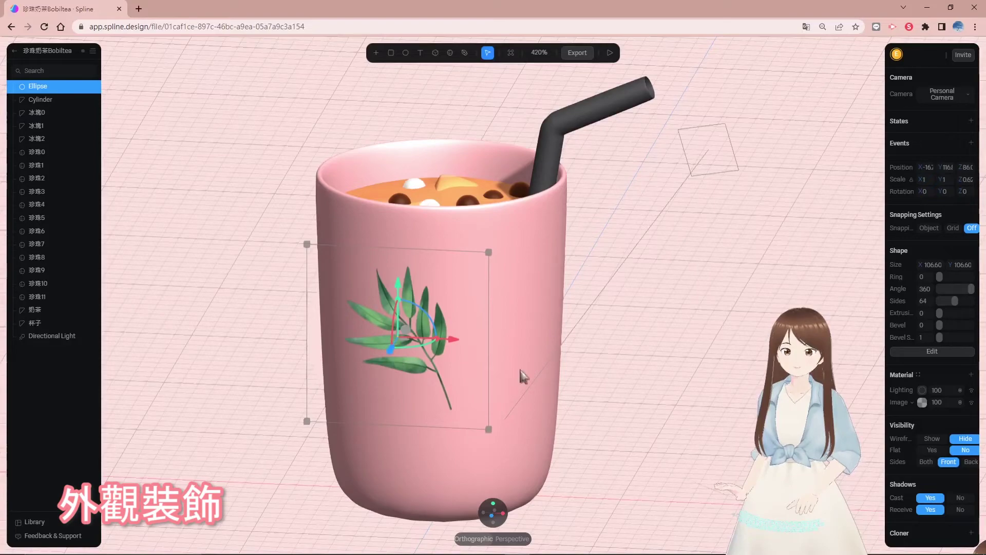
{"action": "left_click", "coordinate": [632, 405]}
{"action": "middle_click_drag", "start_coordinate": [632, 406], "coordinate": [596, 403]}
{"action": "left_click_drag", "start_coordinate": [599, 410], "coordinate": [637, 421]}
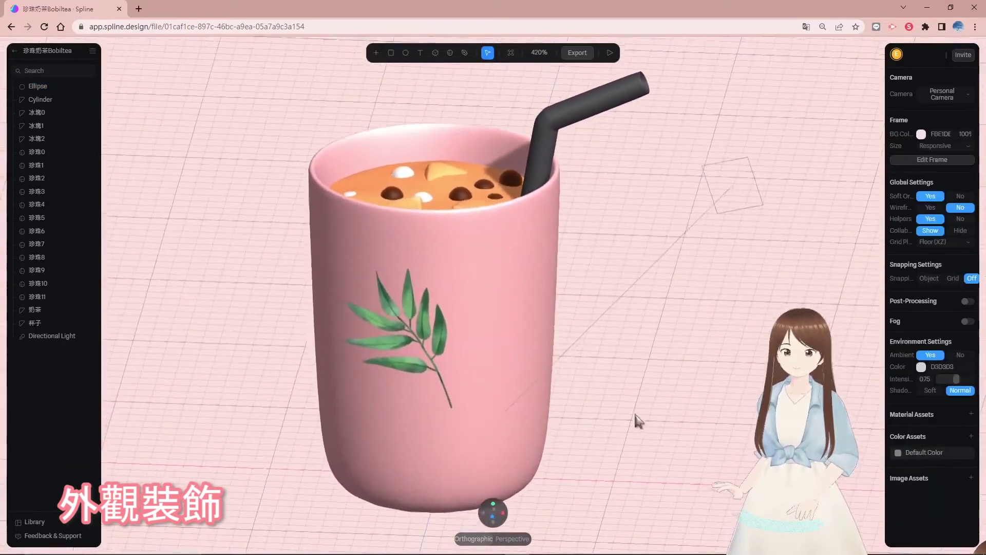
- Draw a rectangle about 60 × 83 standing beside the cup's upper part, on the side opposite the straw
{"action": "middle_click_drag", "start_coordinate": [656, 211], "coordinate": [771, 251]}
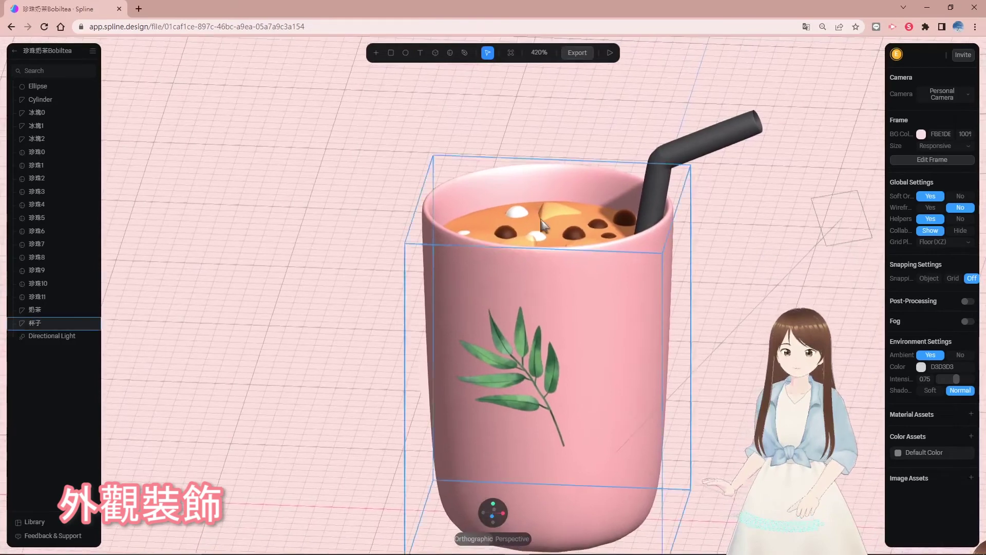
{"action": "left_click", "coordinate": [218, 59]}
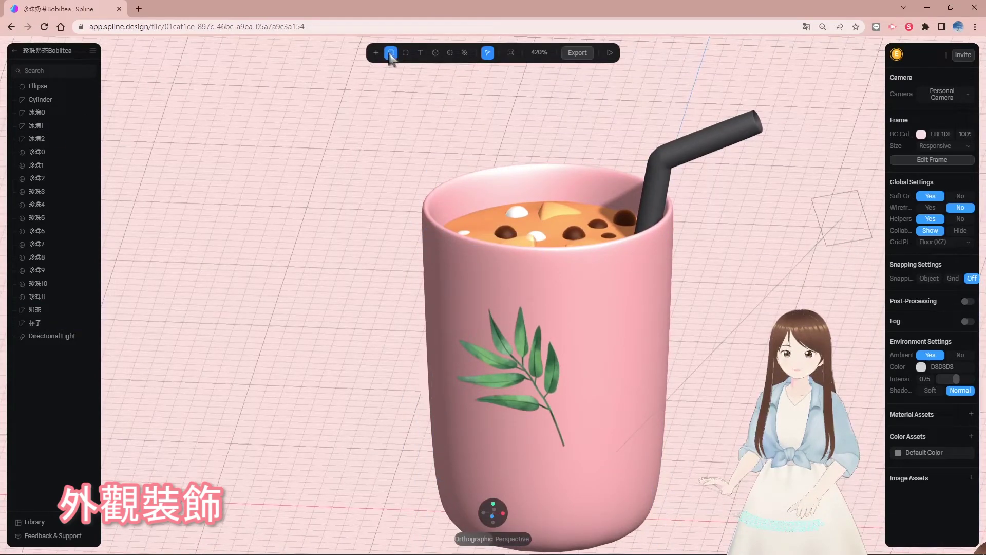
{"action": "left_click", "coordinate": [458, 310]}
{"action": "left_click_drag", "start_coordinate": [499, 309], "coordinate": [388, 305]}
{"action": "left_click_drag", "start_coordinate": [345, 260], "coordinate": [260, 117]}
{"action": "left_click_drag", "start_coordinate": [361, 168], "coordinate": [372, 208]}
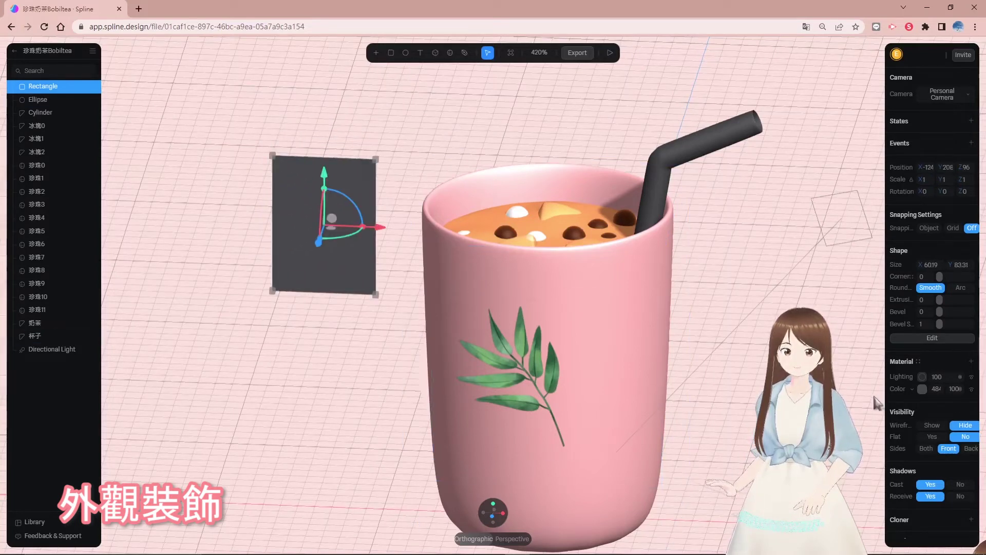
{"action": "key", "text": "ctrl+z"}
{"action": "left_click_drag", "start_coordinate": [312, 138], "coordinate": [327, 180]}
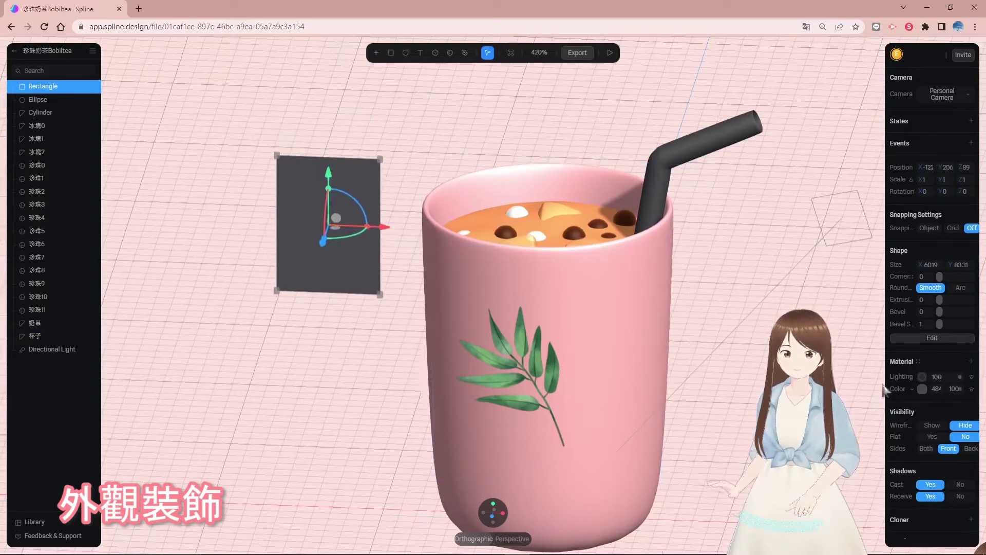
- Change the rectangle's color layer to an Image layer and upload the 珍珠奶茶 Bubble Tea lettering picture
{"action": "left_click", "coordinate": [913, 389]}
{"action": "left_click", "coordinate": [921, 398]}
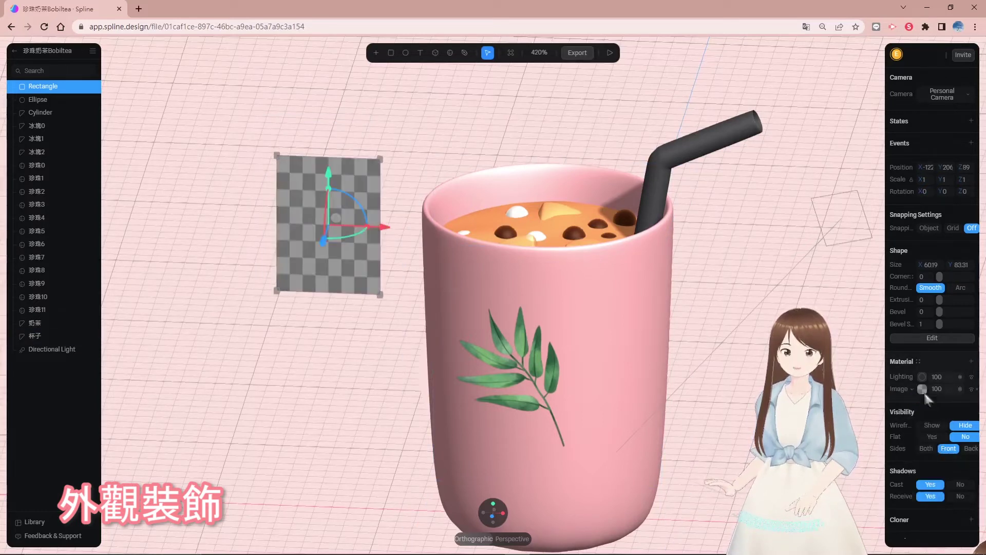
{"action": "left_click", "coordinate": [932, 443]}
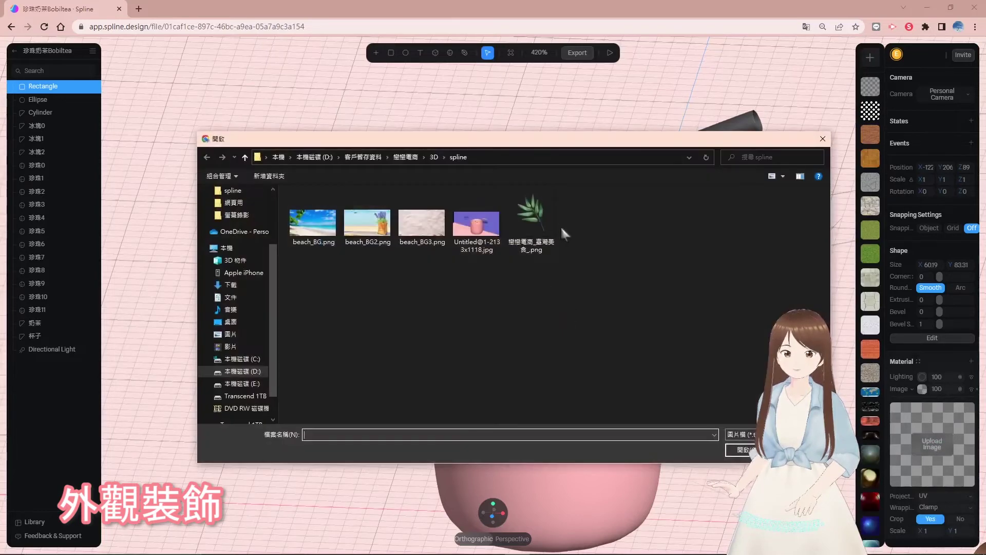
{"action": "left_click", "coordinate": [434, 157]}
{"action": "double_click", "coordinate": [535, 215]}
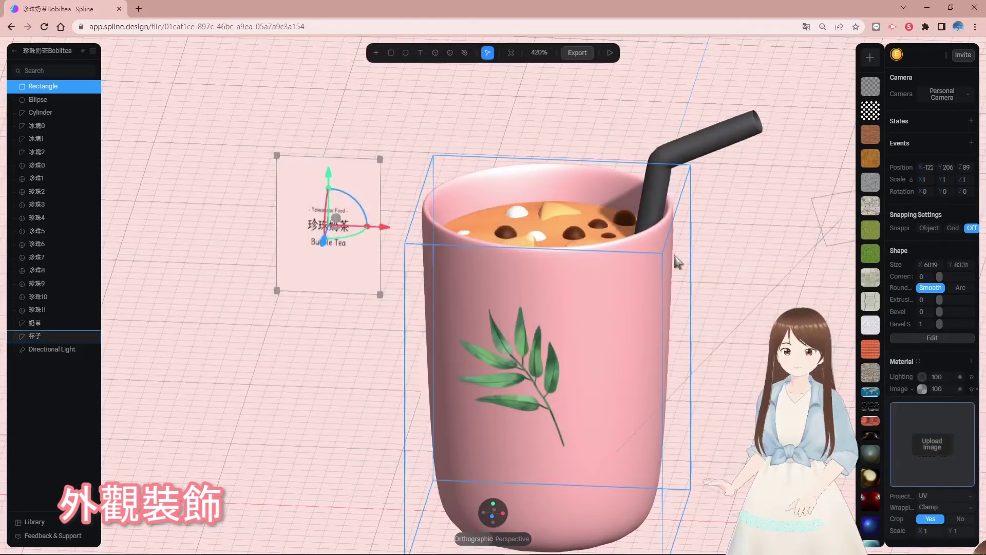
- Enlarge the lettering rectangle to about 109 × 151
{"action": "left_click_drag", "start_coordinate": [274, 157], "coordinate": [219, 83]}
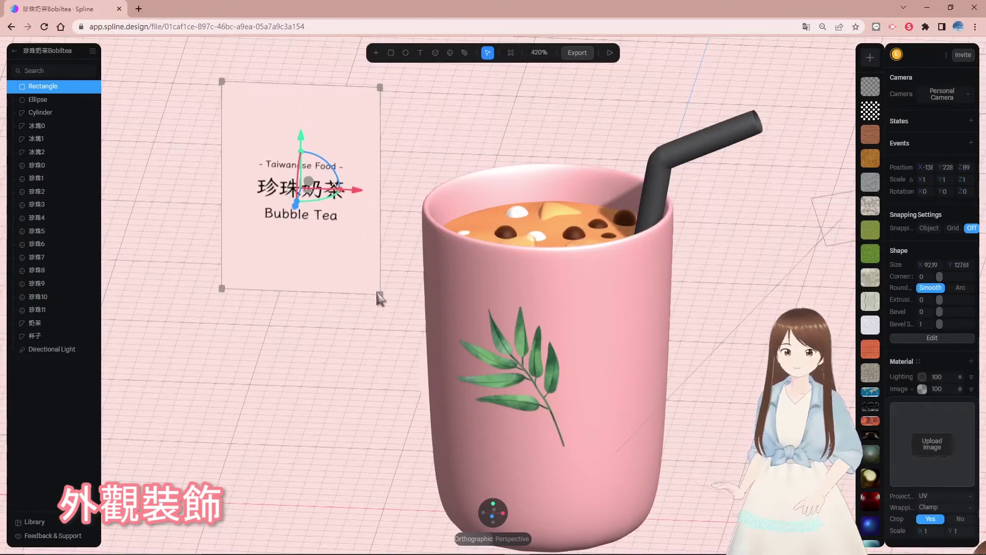
{"action": "left_click_drag", "start_coordinate": [380, 295], "coordinate": [410, 333]}
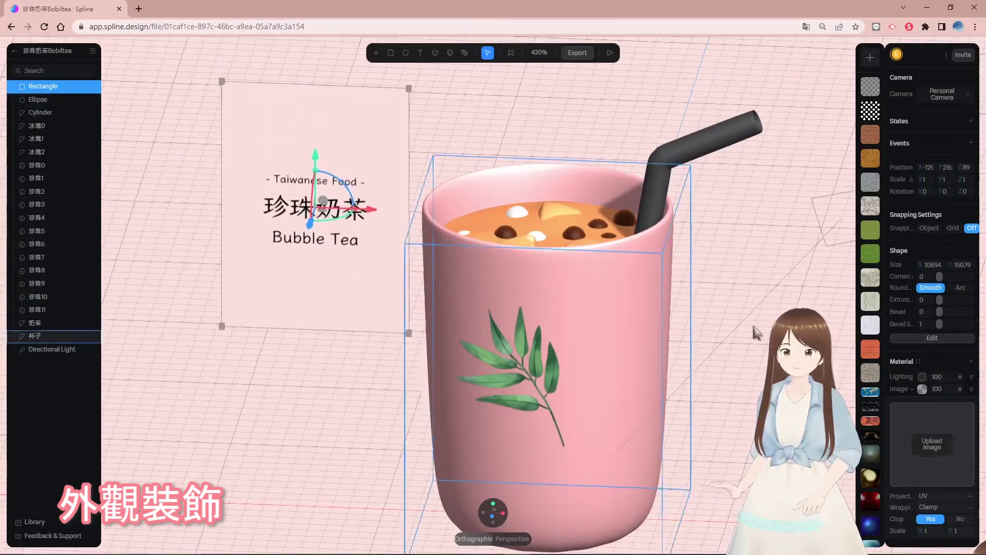
{"action": "left_click", "coordinate": [719, 333]}
- Rotate the lettering rectangle about its Y axis to about 21 degrees
{"action": "left_click", "coordinate": [295, 244]}
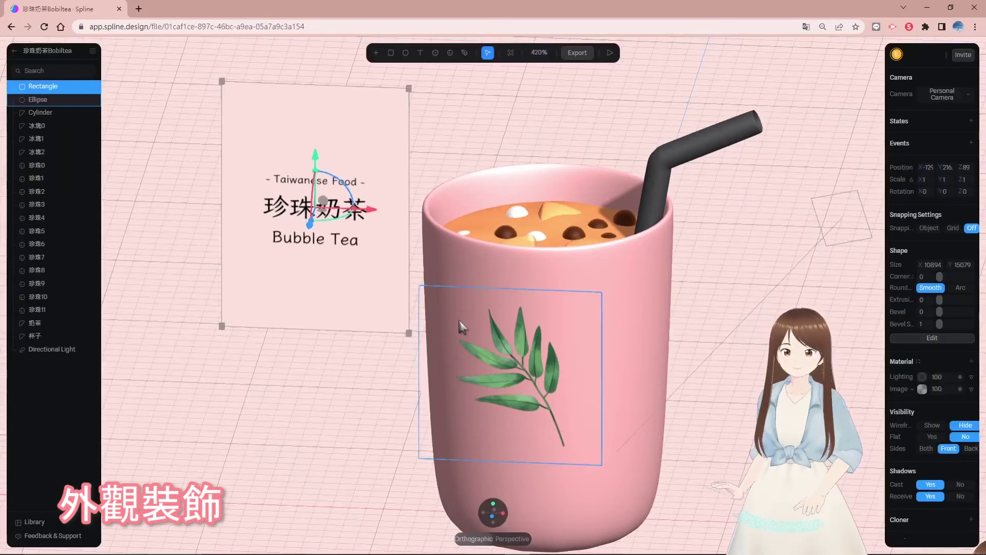
{"action": "left_click_drag", "start_coordinate": [372, 392], "coordinate": [216, 331], "text": "alt"}
{"action": "left_click_drag", "start_coordinate": [329, 208], "coordinate": [353, 215]}
{"action": "left_click", "coordinate": [734, 391]}
{"action": "left_click_drag", "start_coordinate": [735, 391], "coordinate": [752, 411], "text": "alt"}
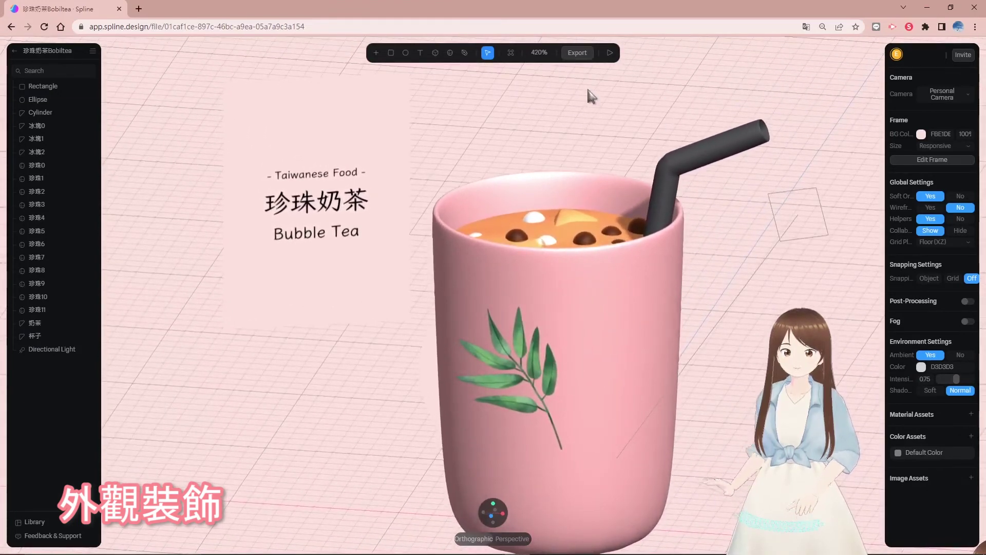
- Preview the decorated cup and lettering from another viewing angle and return to the editor
{"action": "left_click", "coordinate": [609, 52]}
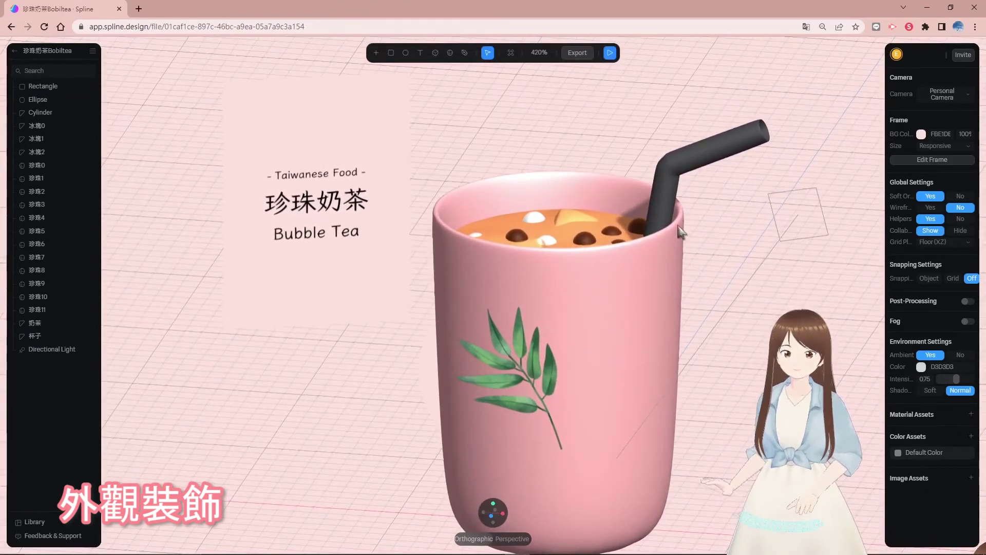
{"action": "mouse_move", "coordinate": [750, 477]}
{"action": "left_mouse_down"}
{"action": "mouse_move", "coordinate": [739, 465]}
{"action": "mouse_move", "coordinate": [760, 475]}
{"action": "left_mouse_up"}
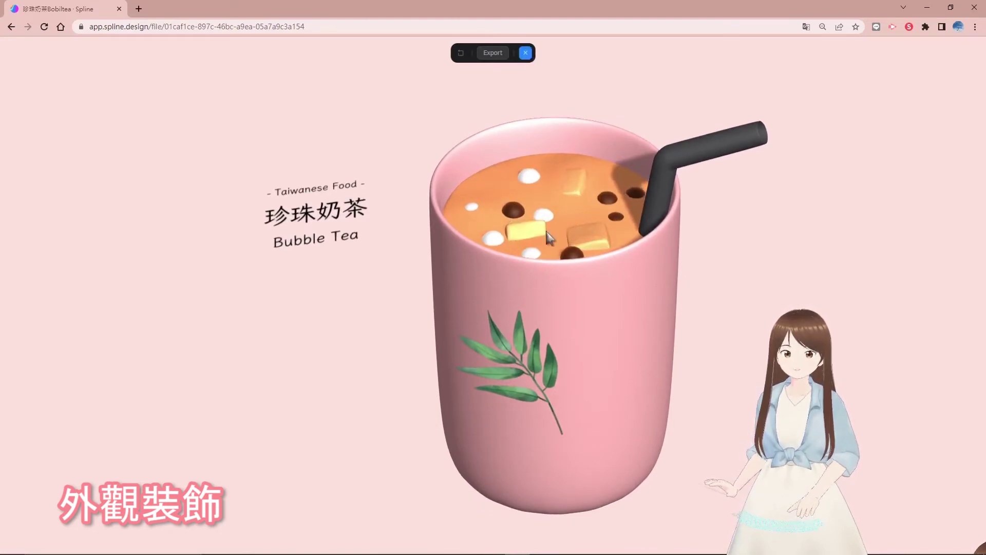
{"action": "key", "text": "Escape"}
{"action": "left_click", "coordinate": [350, 223]}
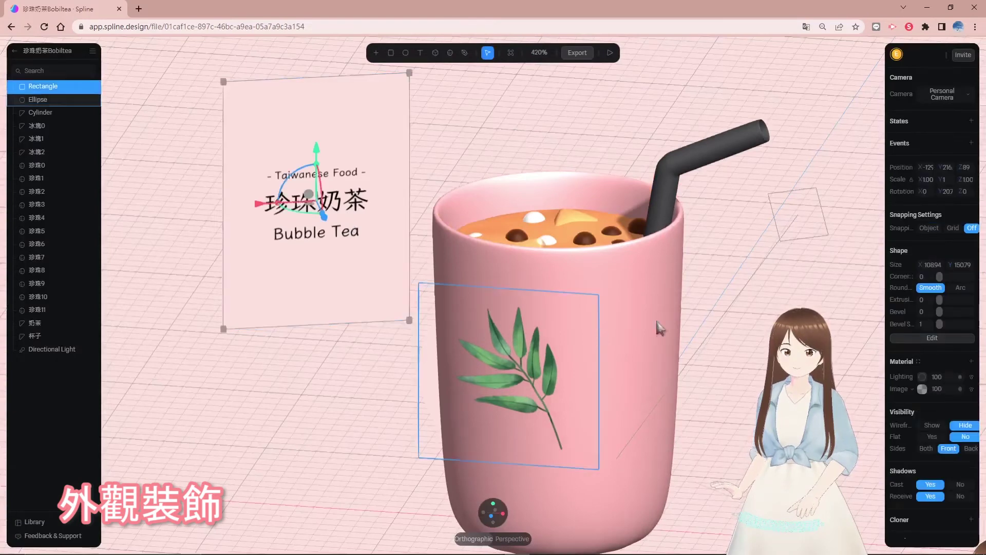
{"action": "left_click", "coordinate": [786, 396]}
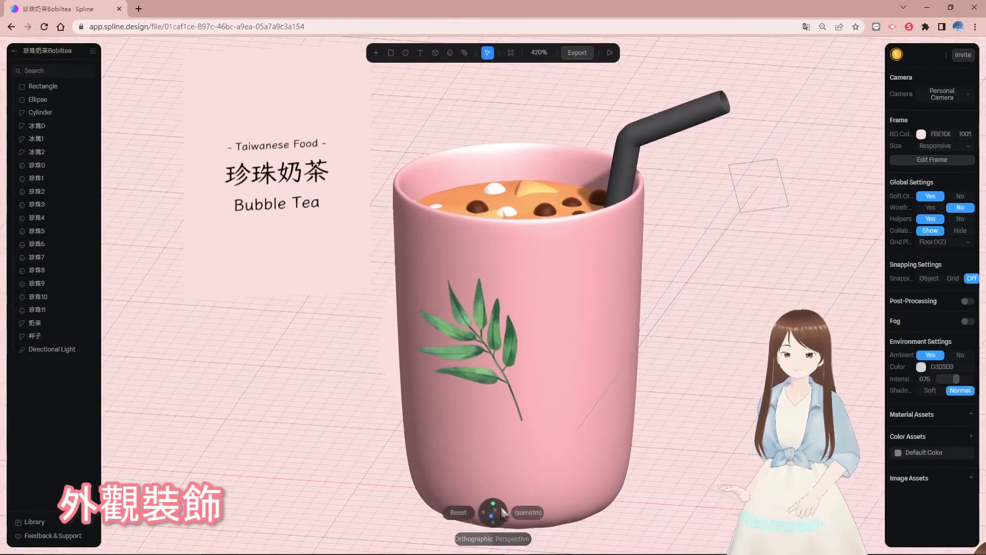
- Switch to the top view and draw a rectangle about 696 × 800 surrounding the cup
{"action": "left_click", "coordinate": [494, 504]}
{"action": "scroll", "coordinate": [614, 357], "scroll_direction": "down", "scroll_amount": 8}
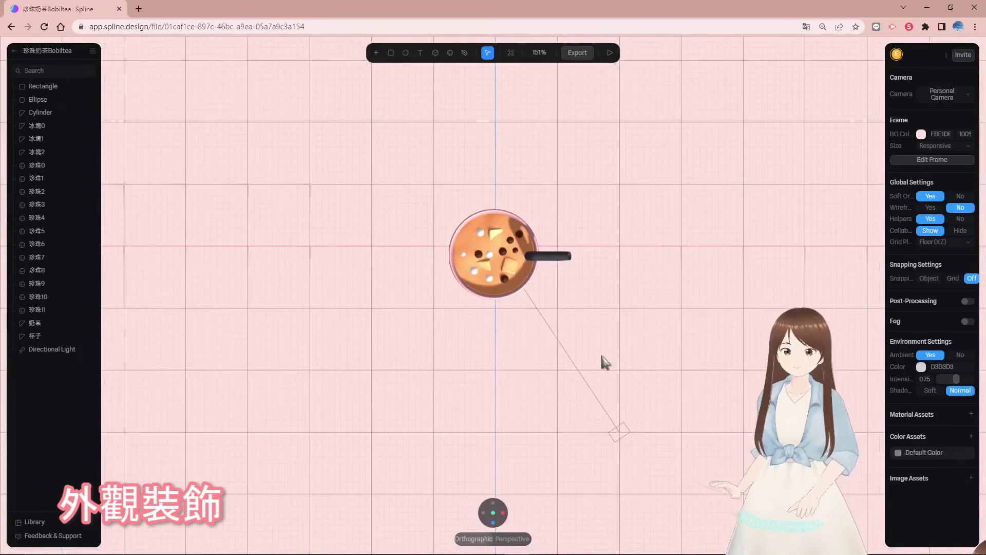
{"action": "left_click", "coordinate": [391, 53]}
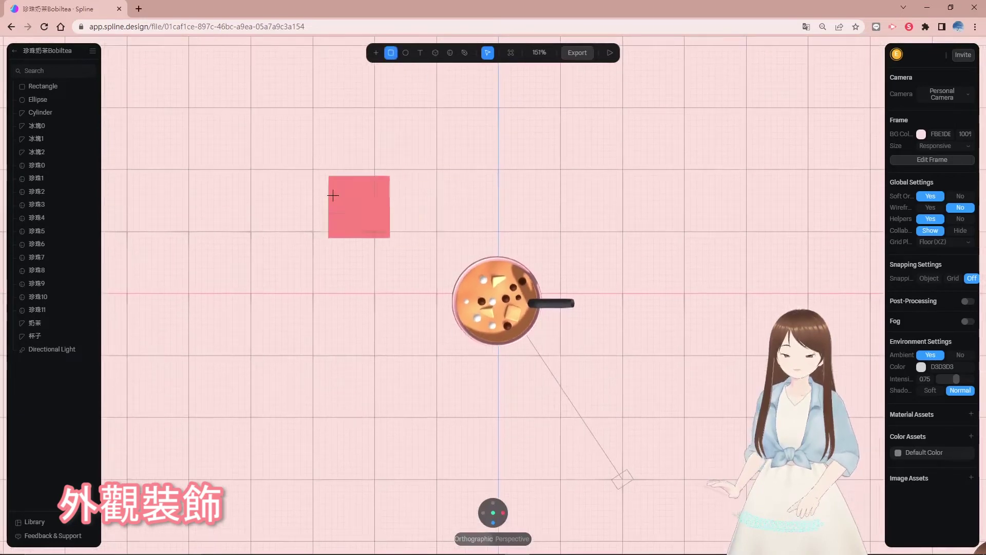
{"action": "left_click", "coordinate": [295, 145]}
{"action": "left_click_drag", "start_coordinate": [326, 176], "coordinate": [760, 547]}
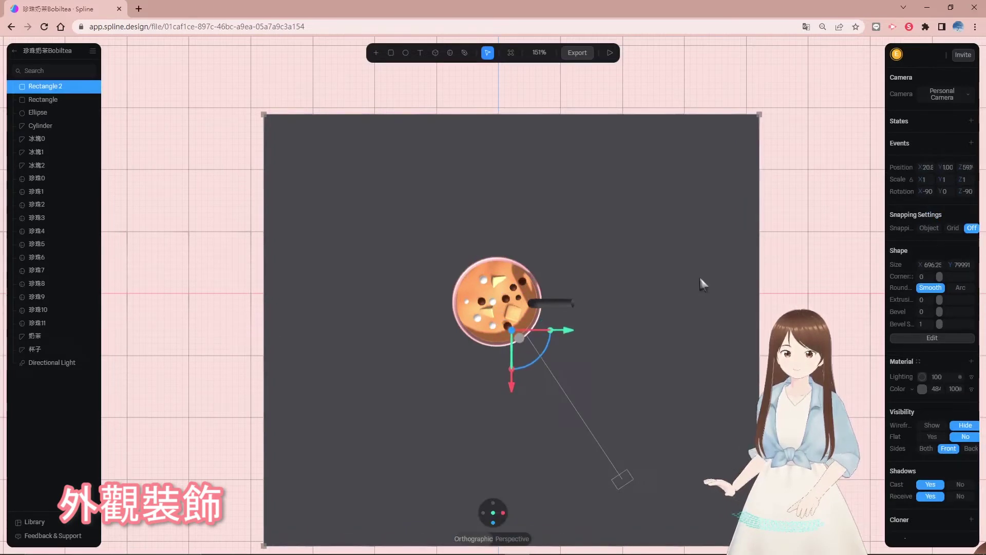
- Center the ground rectangle around the cup and lower it to just below the cup's base
{"action": "left_click_drag", "start_coordinate": [670, 272], "coordinate": [656, 260]}
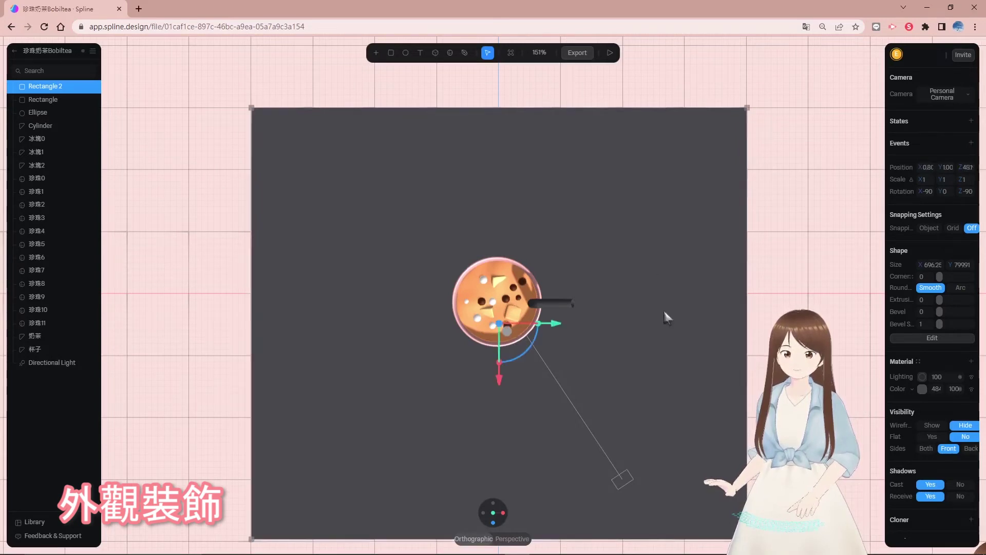
{"action": "left_click", "coordinate": [493, 523]}
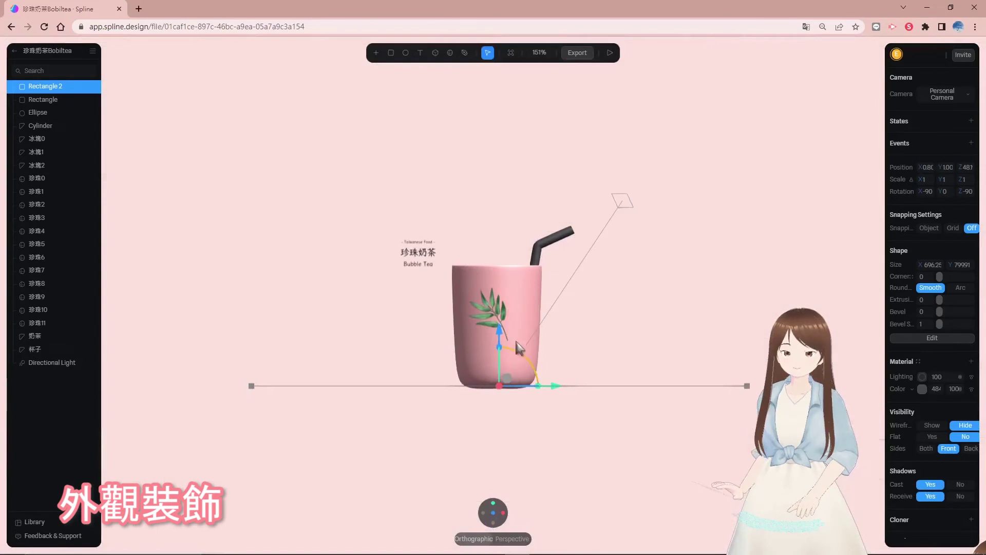
{"action": "left_click_drag", "start_coordinate": [504, 339], "coordinate": [503, 343]}
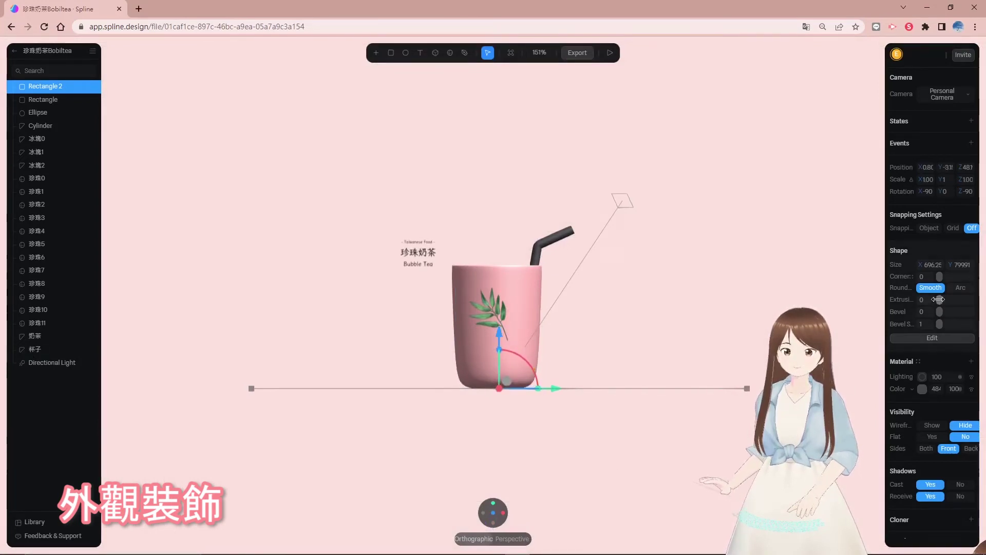
- Extrude the ground rectangle by 6 and lower it so its top sits beneath the cup
{"action": "left_click_drag", "start_coordinate": [938, 300], "coordinate": [940, 300]}
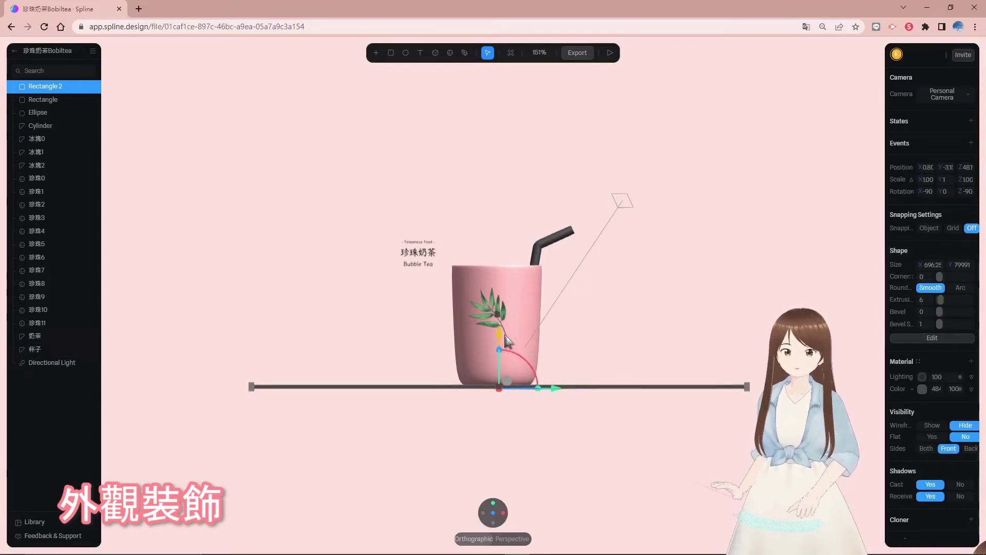
{"action": "left_click_drag", "start_coordinate": [501, 339], "coordinate": [508, 342]}
{"action": "left_click", "coordinate": [677, 449]}
{"action": "left_click_drag", "start_coordinate": [648, 440], "coordinate": [641, 460]}
{"action": "left_click", "coordinate": [692, 443]}
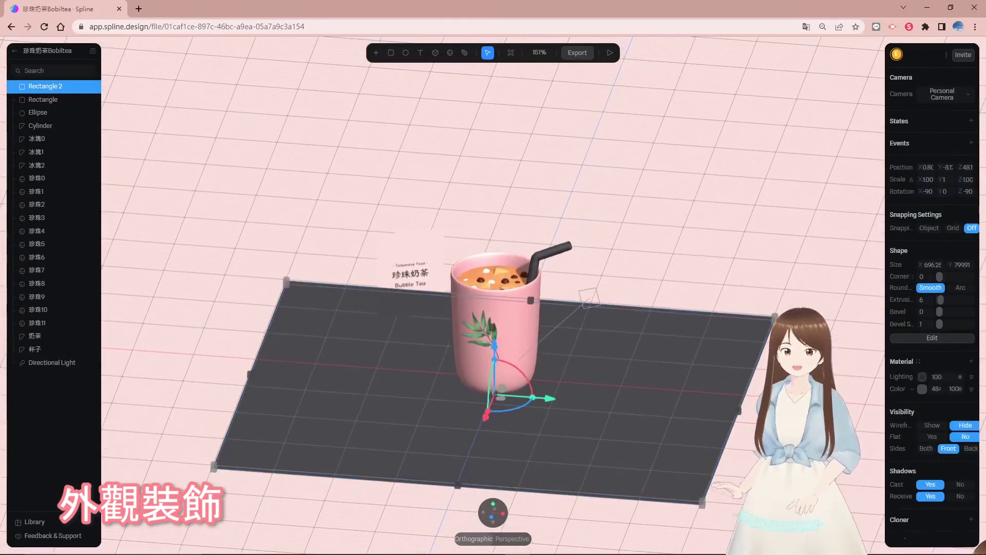
- Match the ground rectangle's color to the pink scene background by sampling it
{"action": "left_click", "coordinate": [921, 389]}
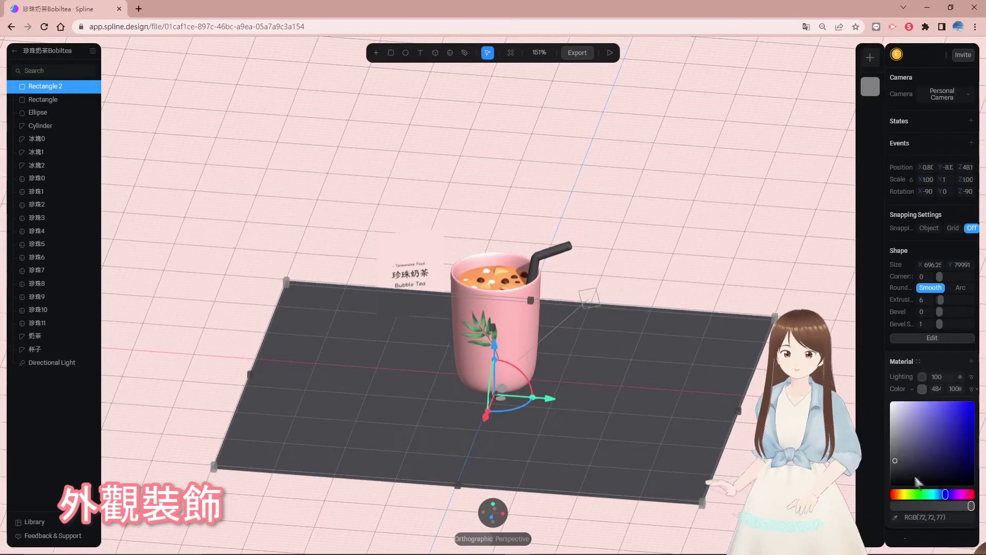
{"action": "left_click", "coordinate": [896, 518]}
{"action": "left_click", "coordinate": [753, 263]}
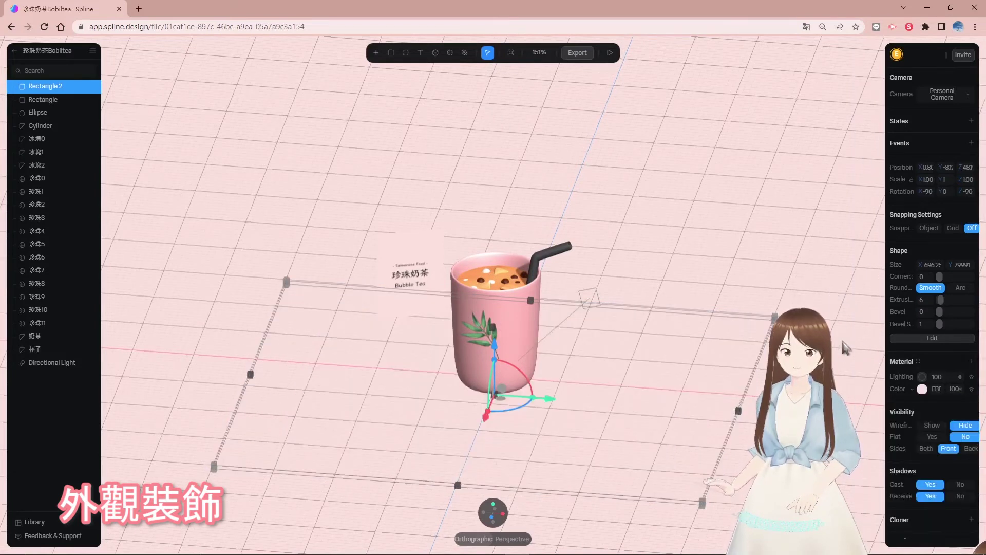
- Set the ground rectangle's material lighting type to Phong so it receives the cup's shadow
{"action": "left_click", "coordinate": [922, 378]}
{"action": "left_click", "coordinate": [932, 394]}
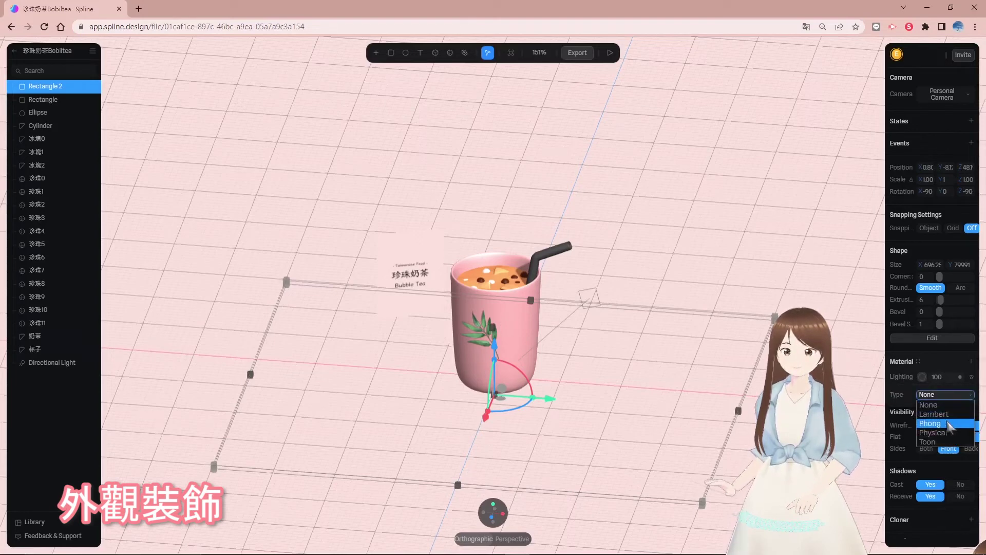
{"action": "left_click", "coordinate": [947, 424]}
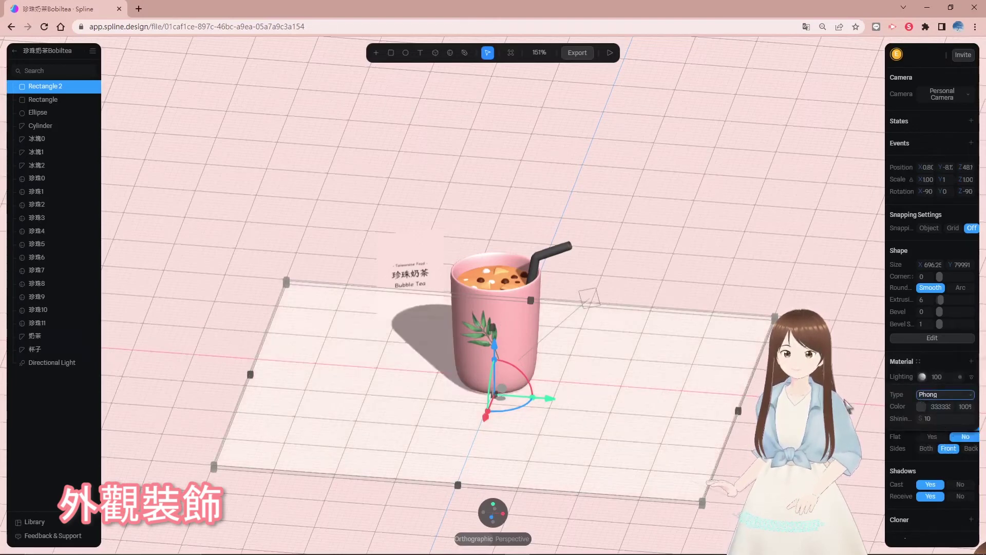
- Try the Physical lighting type on the ground rectangle and switch back to Phong
{"action": "left_click", "coordinate": [959, 395]}
{"action": "left_click", "coordinate": [945, 435]}
{"action": "left_click", "coordinate": [941, 397]}
{"action": "left_click", "coordinate": [941, 424]}
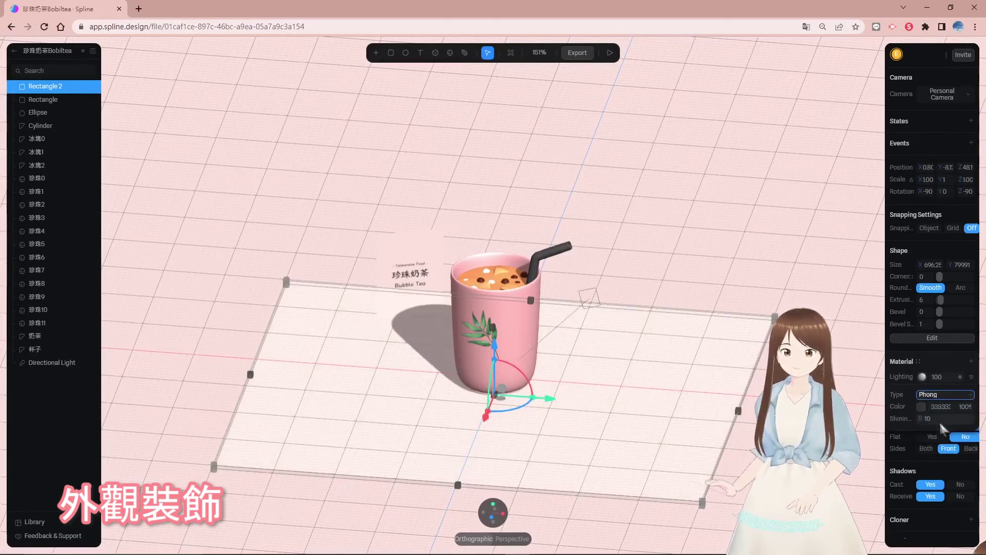
- Set the ground rectangle's lighting strength to 30 to blend it with the background
{"action": "left_click", "coordinate": [842, 406]}
{"action": "left_click_drag", "start_coordinate": [832, 437], "coordinate": [817, 411], "text": "alt"}
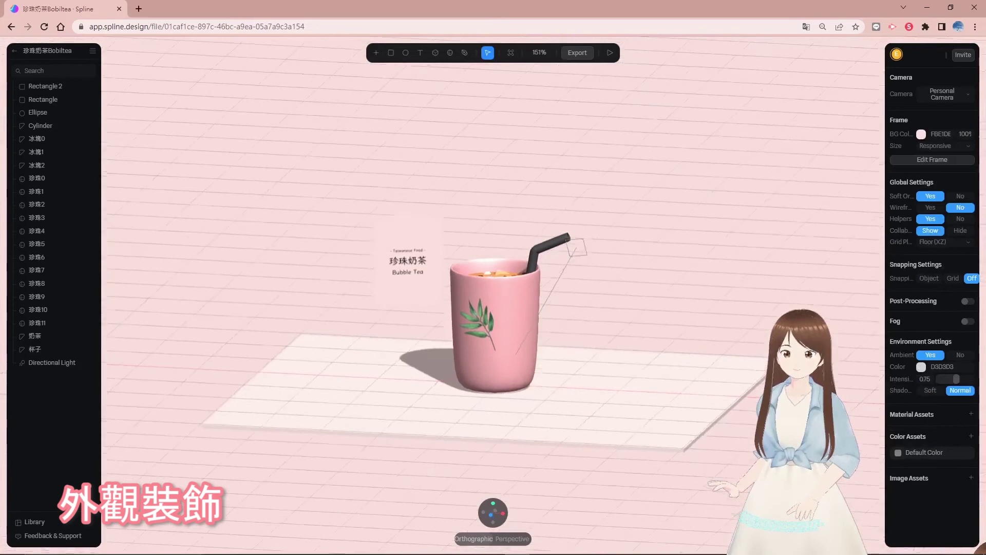
{"action": "left_click", "coordinate": [727, 396]}
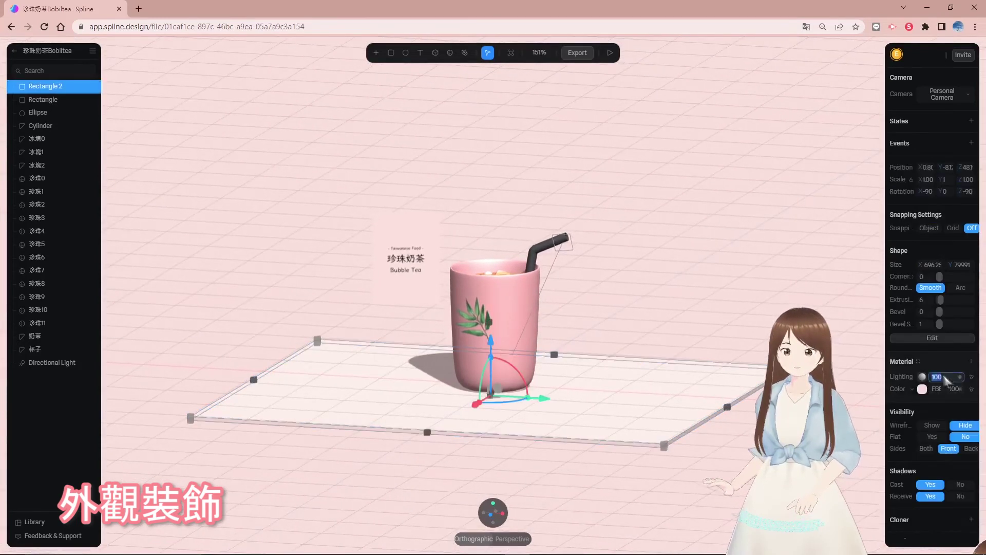
{"action": "type", "text": "30"}
{"action": "key", "text": "Return"}
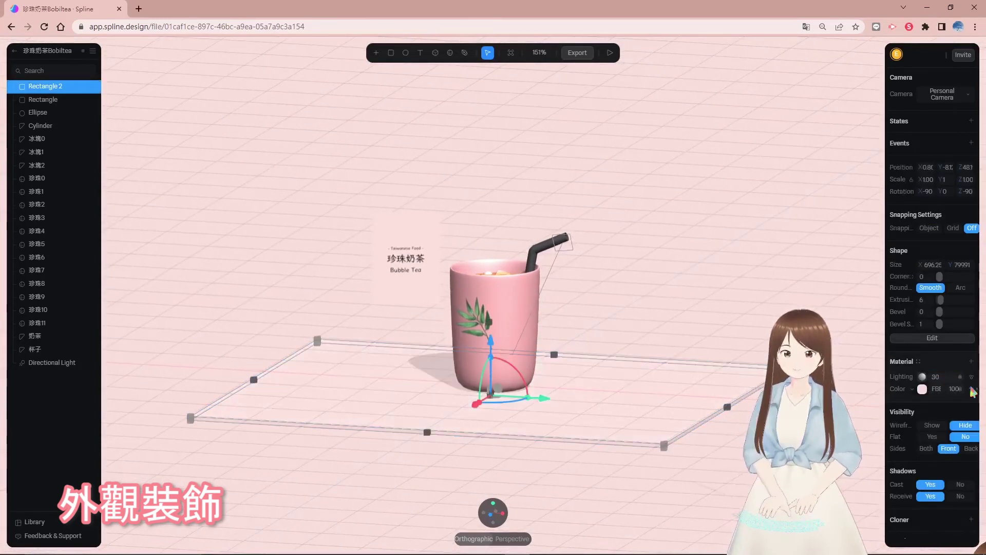
- Preview the cup, its shadow and the lettering close up from other angles and return to the editor
{"action": "left_click", "coordinate": [801, 452]}
{"action": "mouse_move", "coordinate": [801, 452]}
{"action": "left_mouse_down", "text": "alt"}
{"action": "mouse_move", "coordinate": [809, 504]}
{"action": "mouse_move", "coordinate": [796, 452]}
{"action": "left_mouse_up", "text": "alt"}
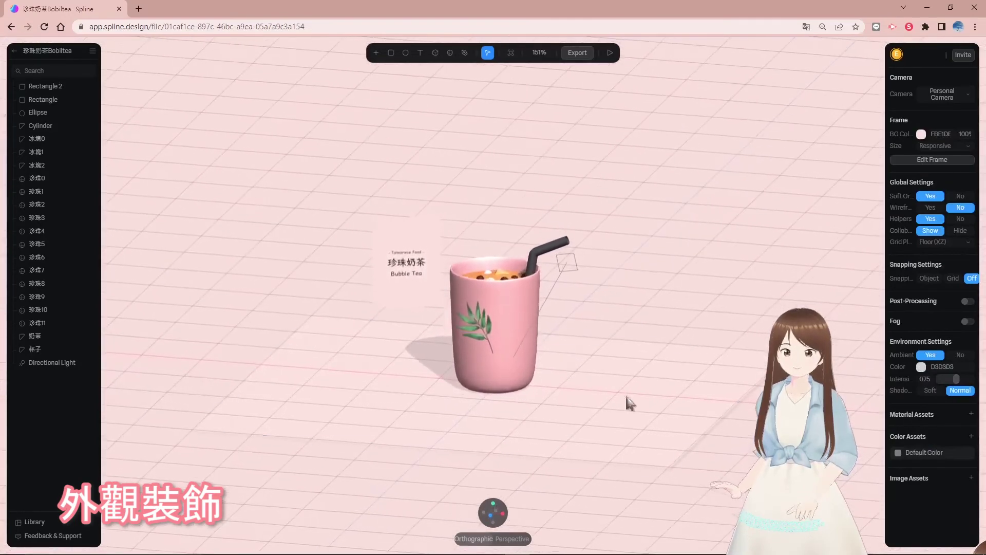
{"action": "scroll", "coordinate": [694, 360], "scroll_direction": "up", "scroll_amount": 10}
{"action": "scroll", "coordinate": [688, 308], "scroll_direction": "down", "scroll_amount": 3}
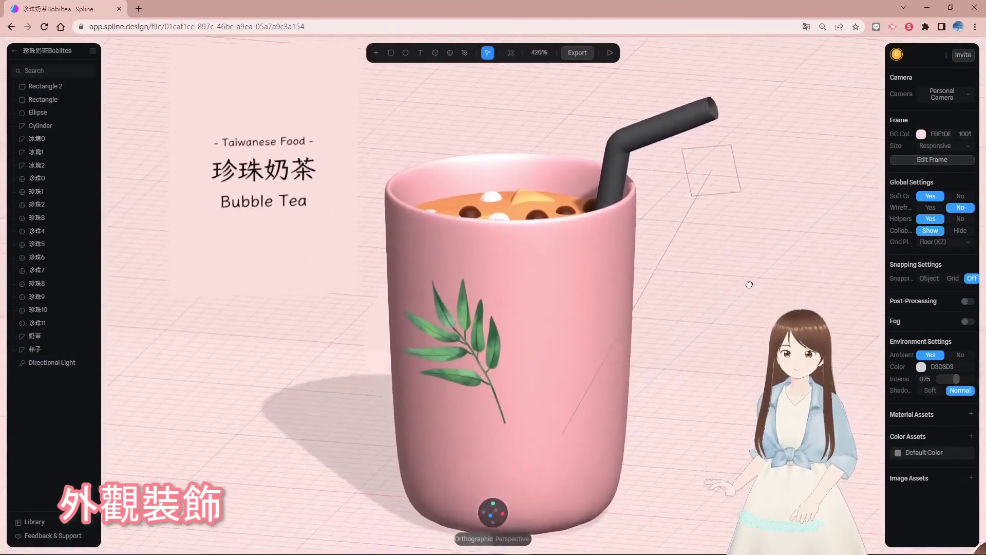
{"action": "scroll", "coordinate": [740, 288], "scroll_direction": "down", "scroll_amount": 2}
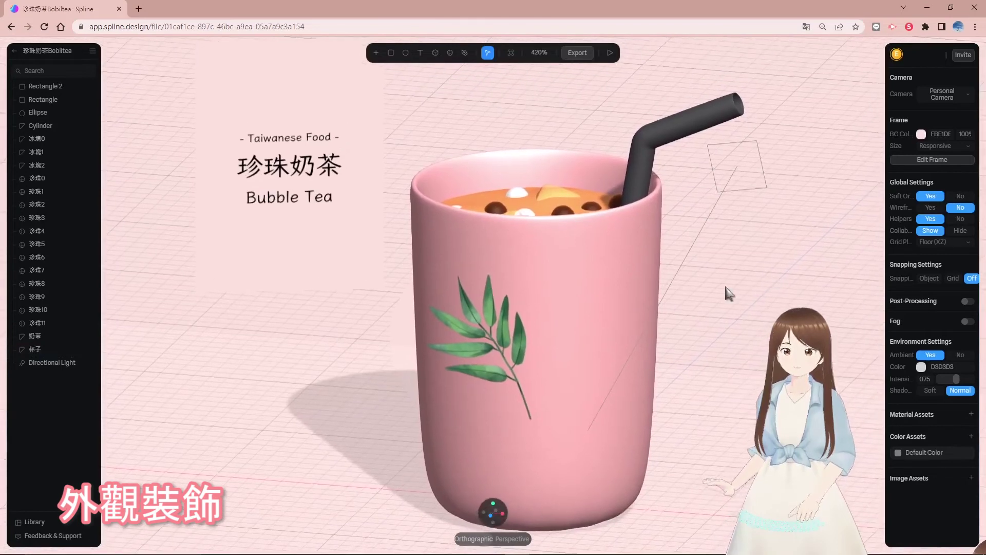
{"action": "middle_click_drag", "start_coordinate": [731, 296], "coordinate": [720, 282]}
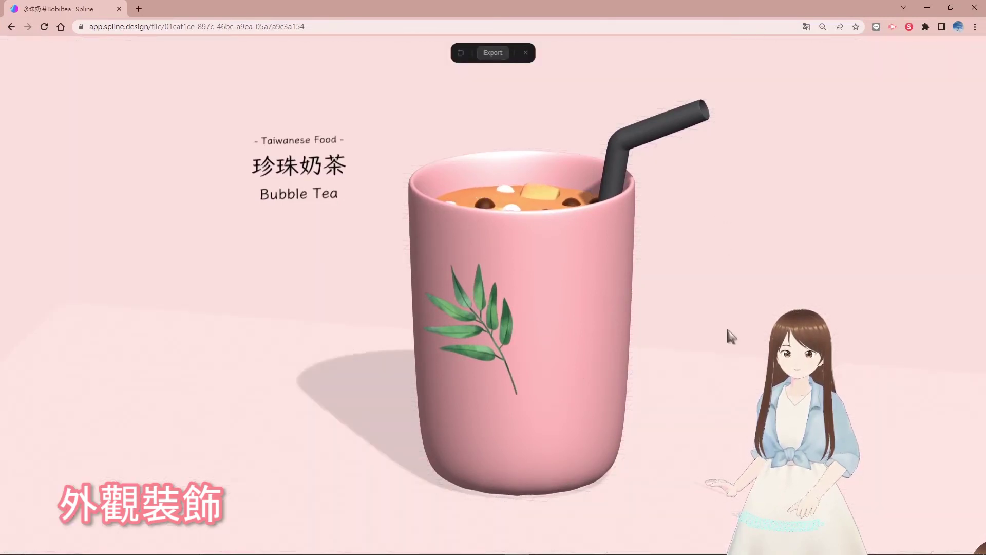
{"action": "left_click_drag", "start_coordinate": [685, 313], "coordinate": [687, 327]}
{"action": "left_click", "coordinate": [527, 55]}
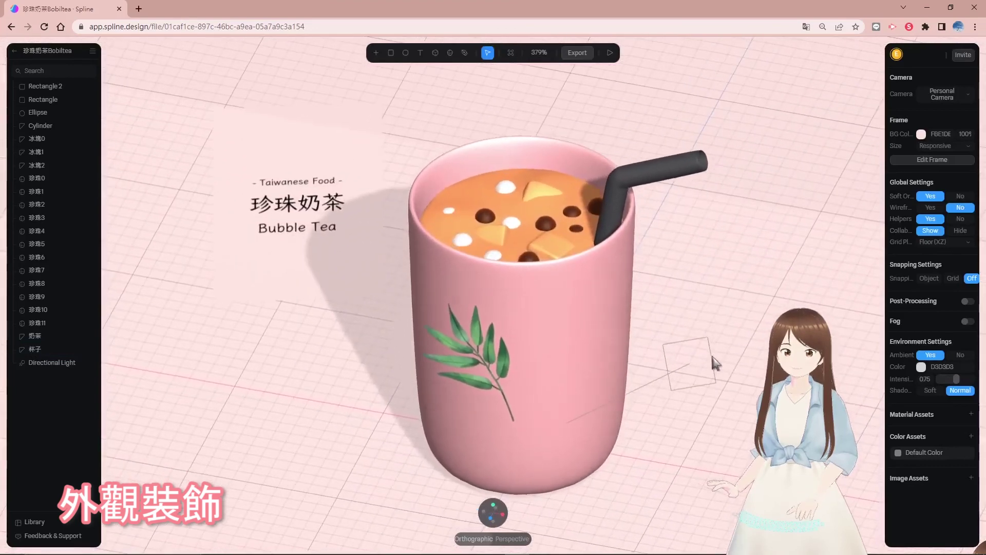
- Shift the leaf image toward the middle of the cup's front and move the lettering rectangle closer to the cup
{"action": "left_click", "coordinate": [541, 368]}
{"action": "left_click", "coordinate": [501, 361]}
{"action": "left_click_drag", "start_coordinate": [519, 373], "coordinate": [545, 380]}
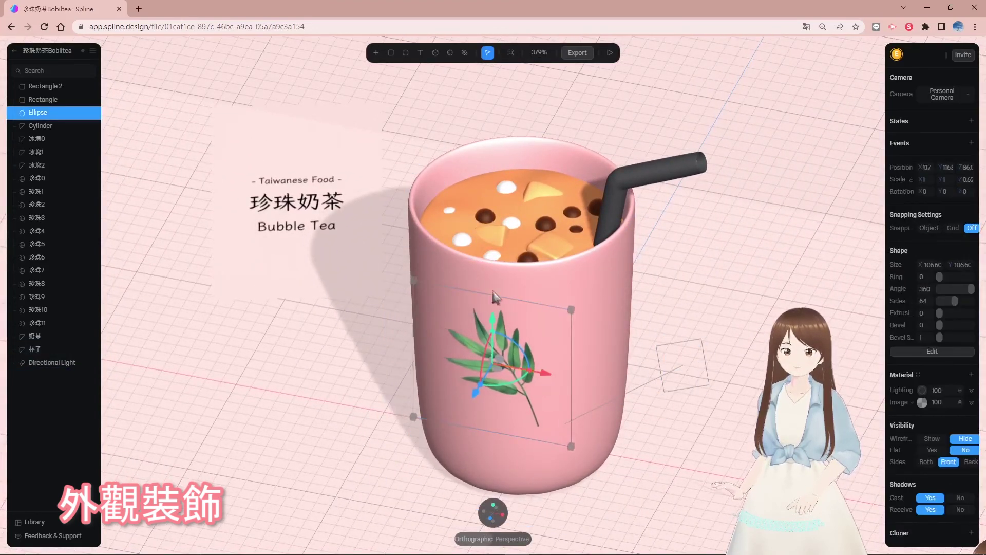
{"action": "left_click", "coordinate": [335, 227]}
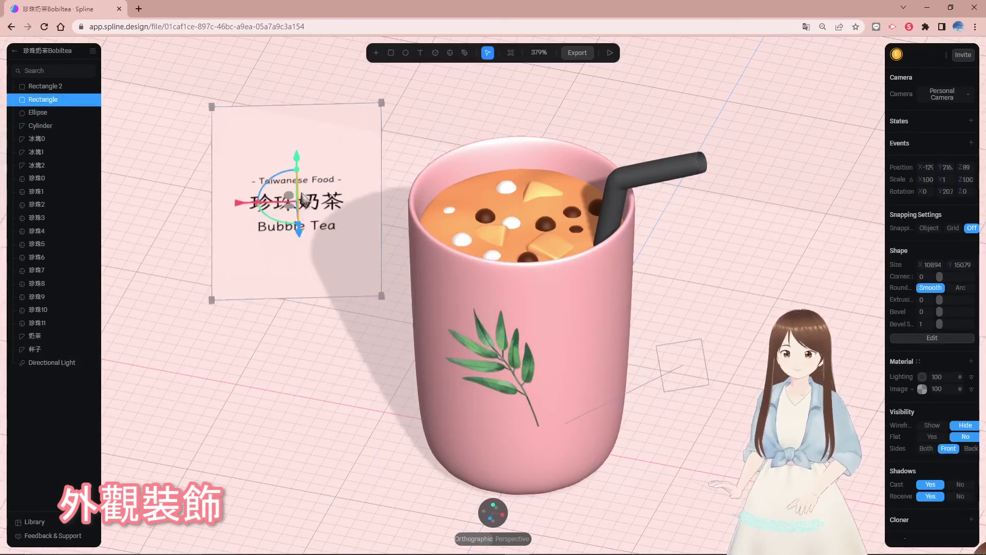
{"action": "left_click_drag", "start_coordinate": [304, 201], "coordinate": [261, 207]}
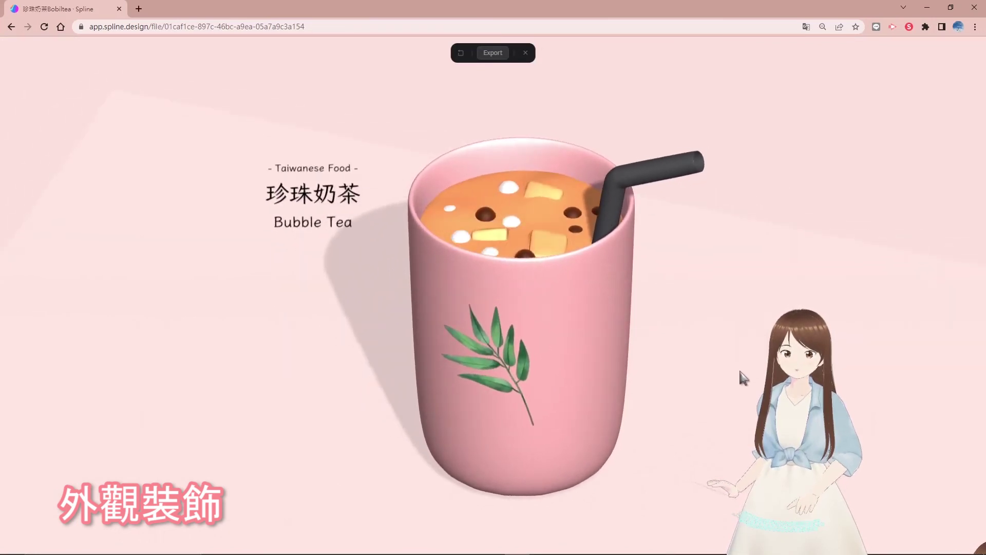
- Open the scene's export settings and examine the Image export options
{"action": "left_click", "coordinate": [498, 53]}
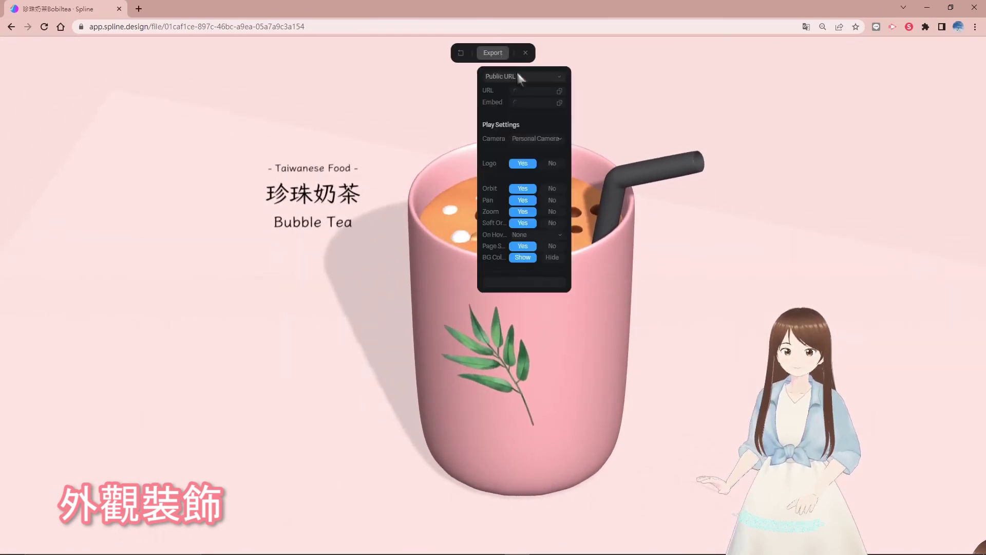
{"action": "left_click", "coordinate": [517, 76]}
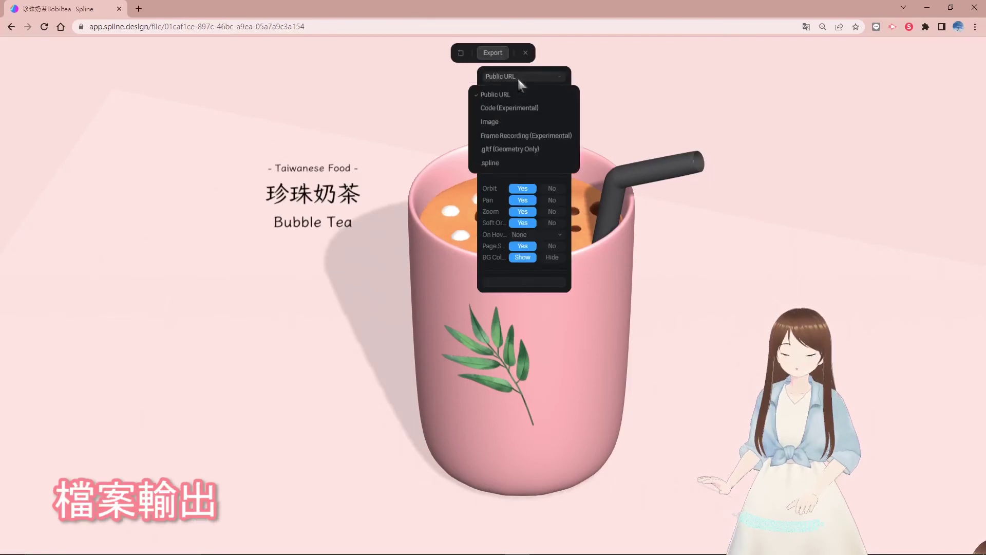
{"action": "left_click", "coordinate": [492, 123]}
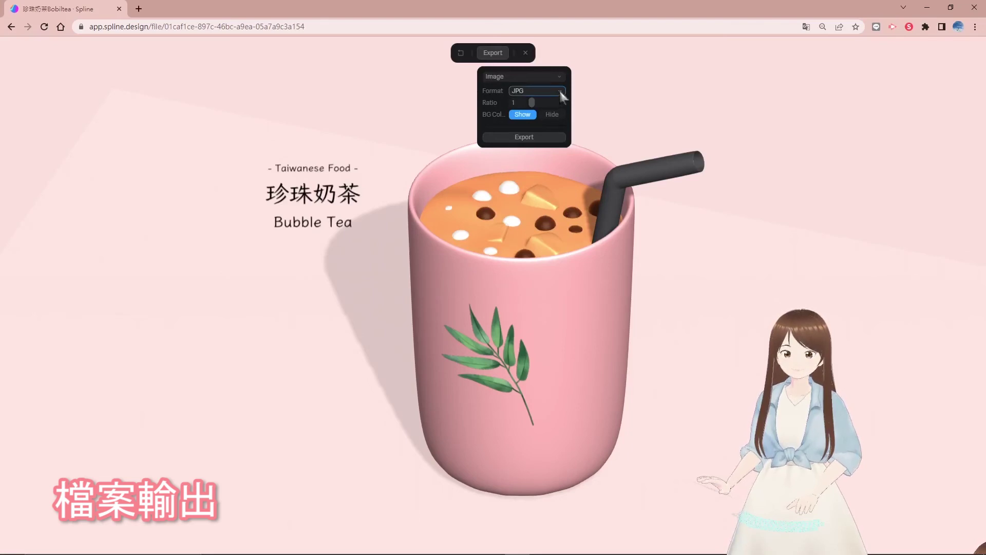
- Set the export to Frame Recording in WebM format at 30 FPS with manual time and start recording
{"action": "left_click", "coordinate": [541, 74]}
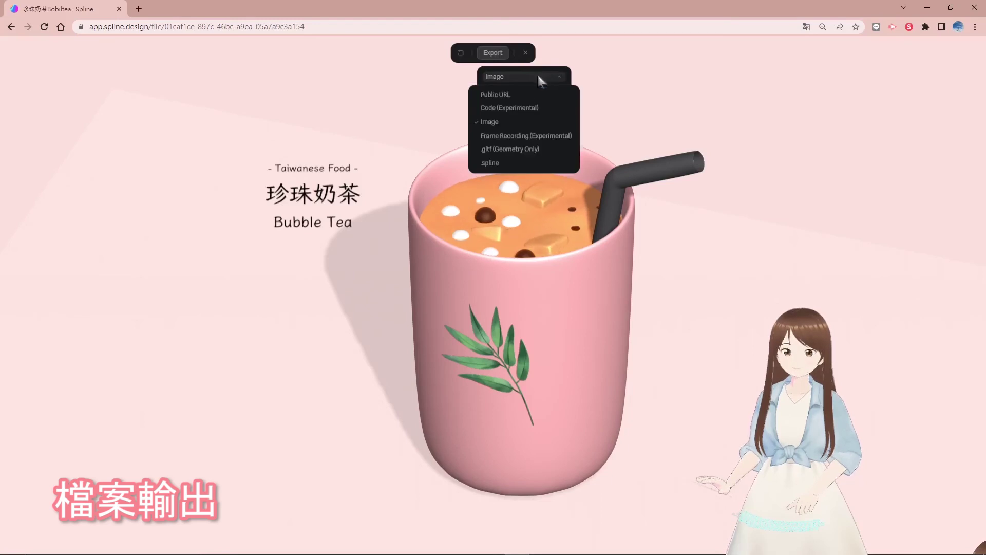
{"action": "left_click", "coordinate": [534, 136]}
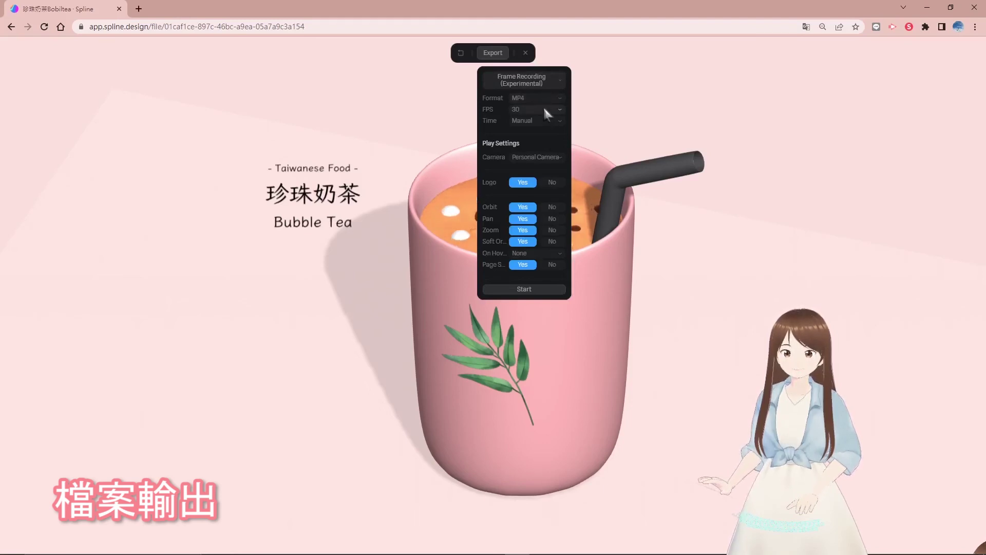
{"action": "left_click", "coordinate": [545, 109]}
{"action": "left_click", "coordinate": [544, 109]}
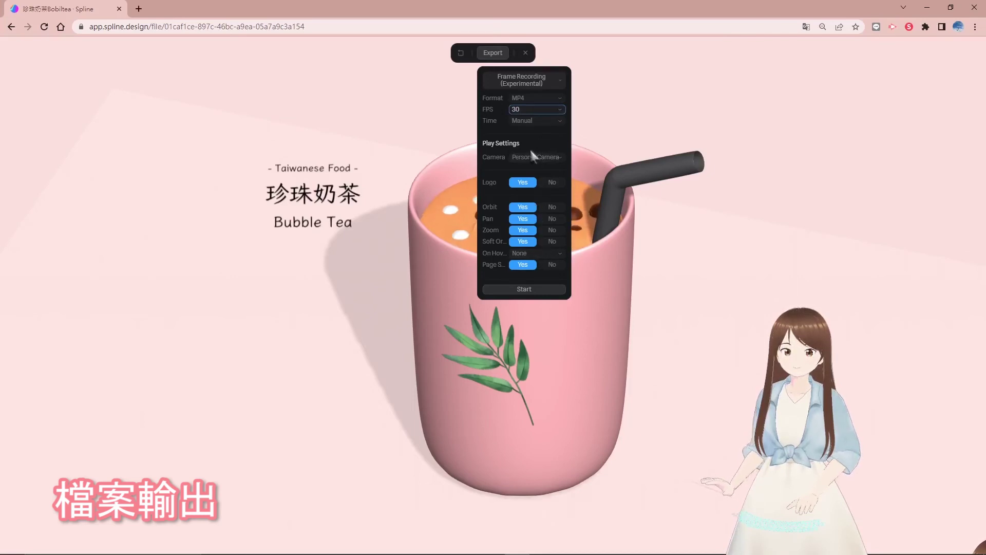
{"action": "left_click", "coordinate": [537, 97]}
{"action": "left_click", "coordinate": [543, 118]}
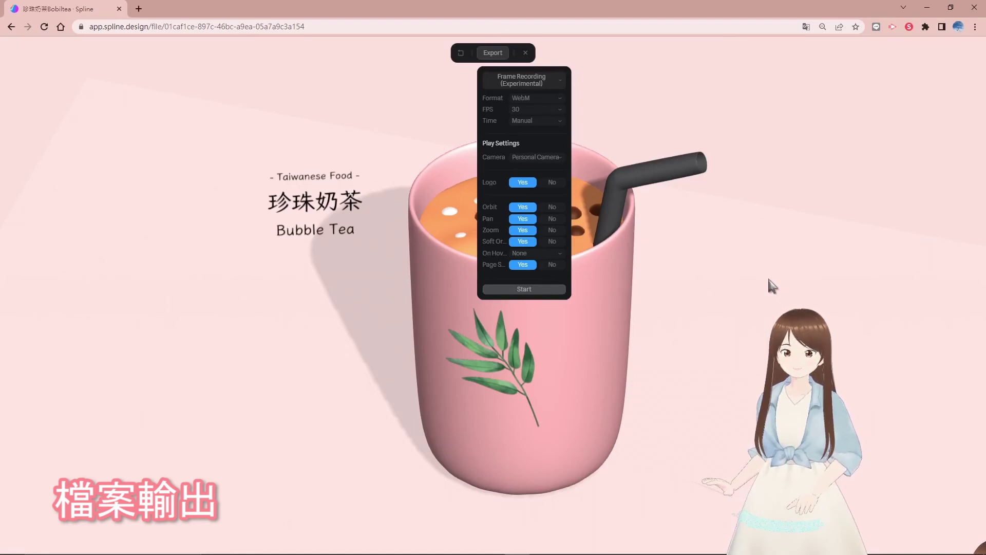
{"action": "left_click", "coordinate": [524, 289]}
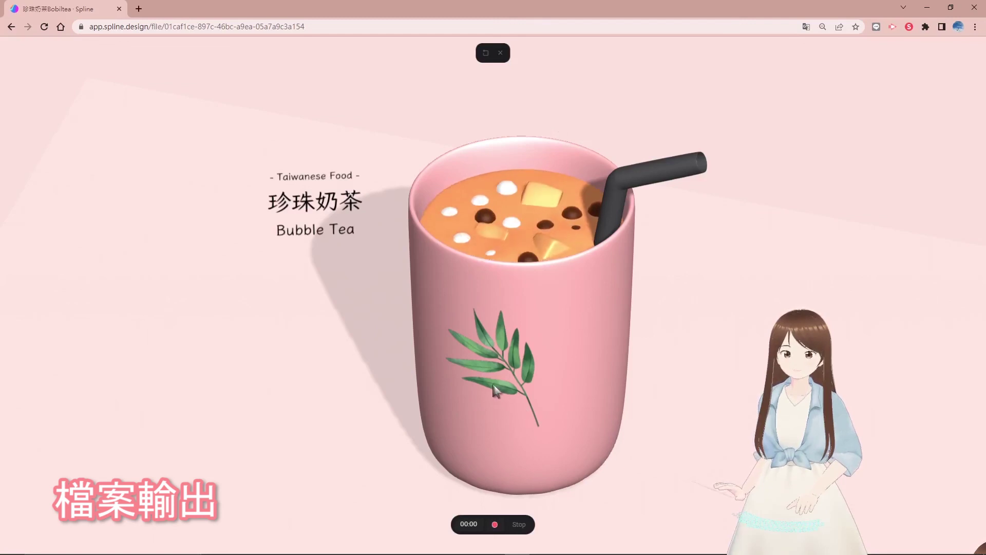
{"action": "left_click", "coordinate": [495, 524]}
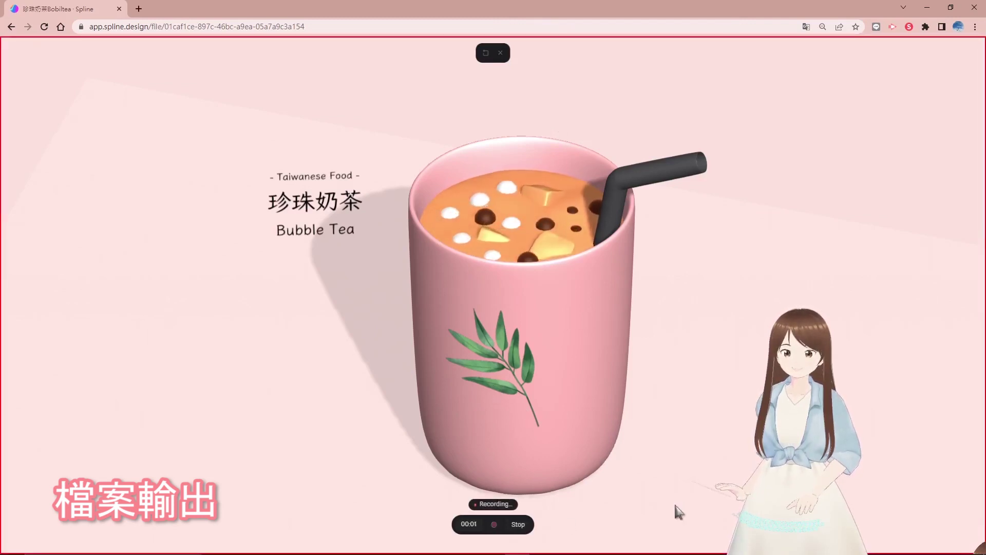